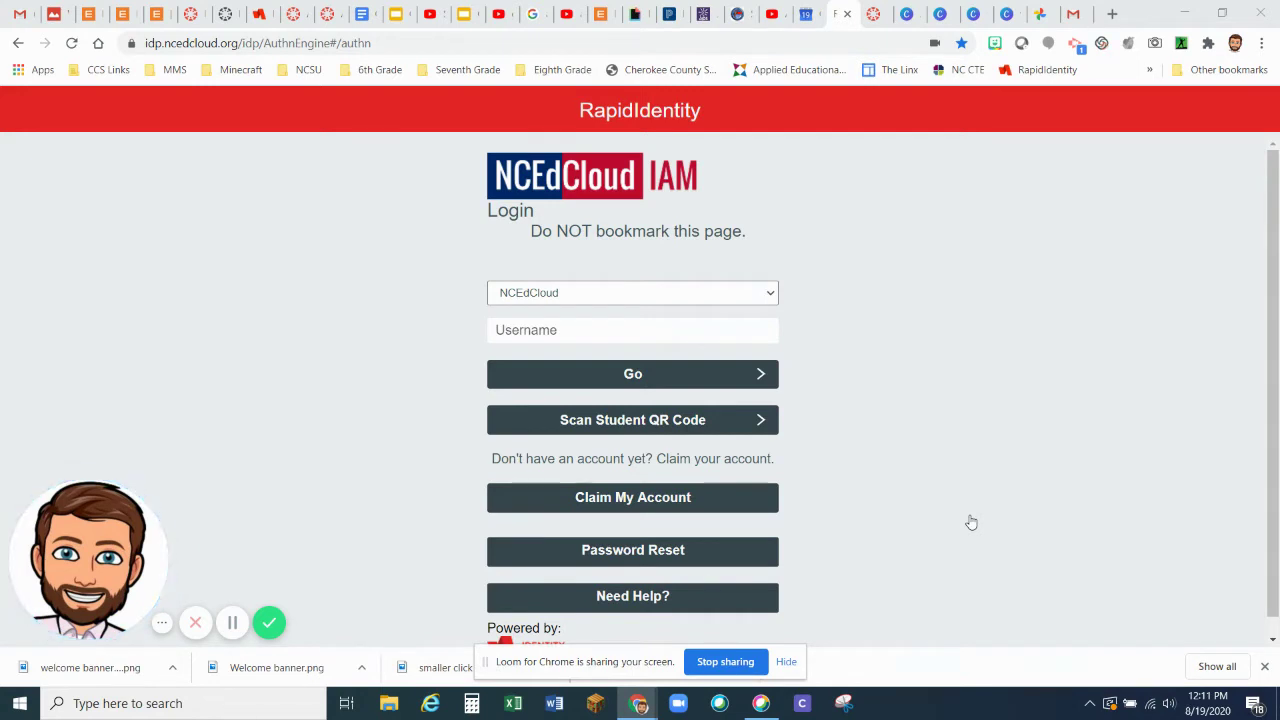
Sign in to NCEdCloud with the student's ID and password
{"action": "left_click", "coordinate": [561, 333]}
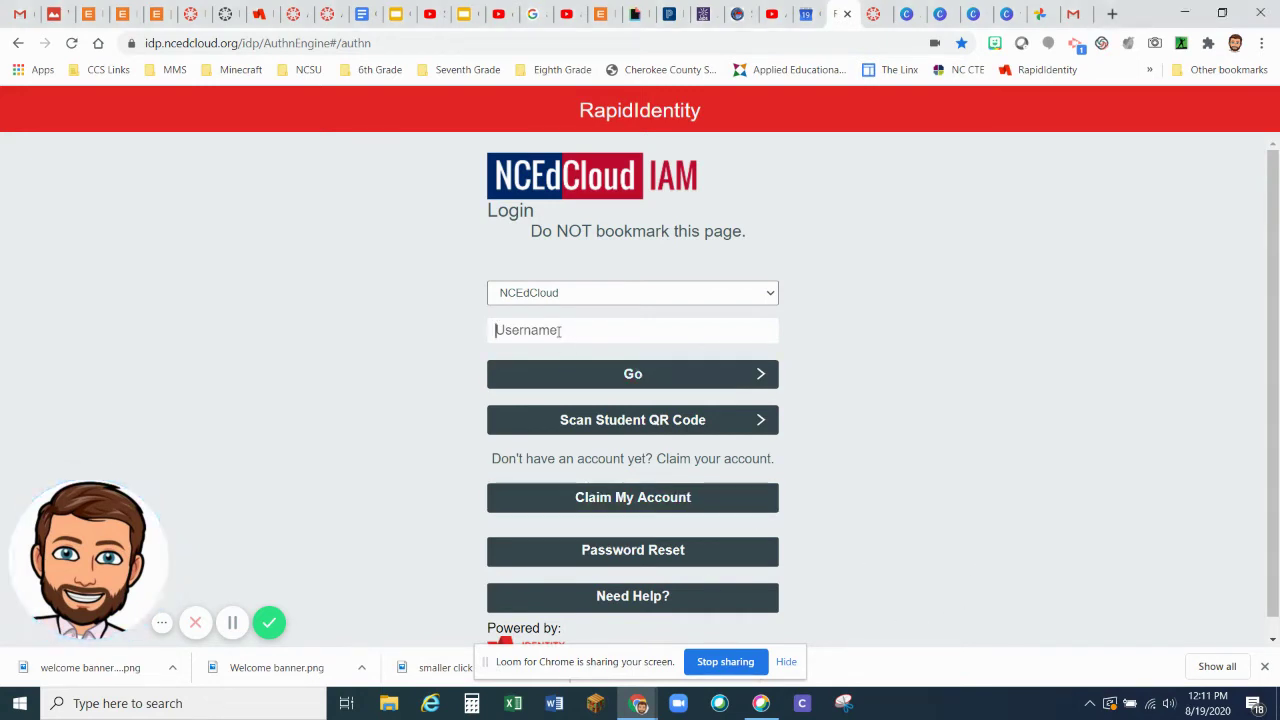
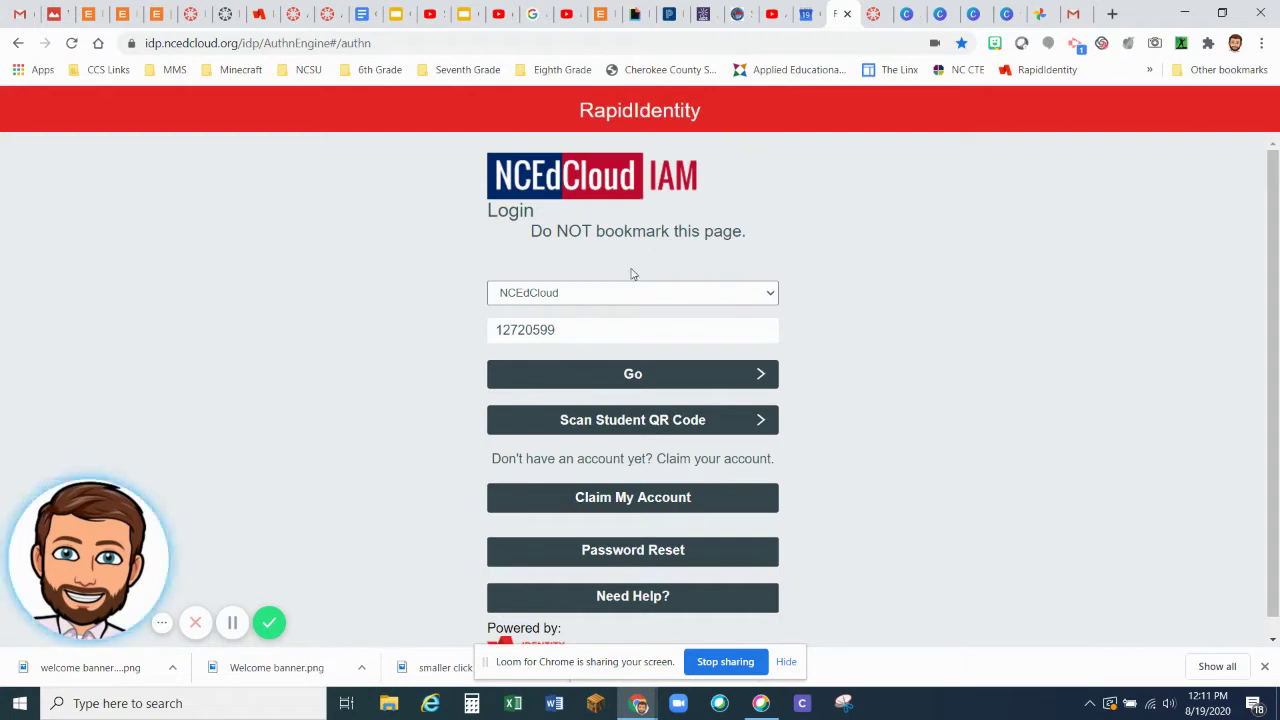
{"action": "left_click", "coordinate": [632, 375]}
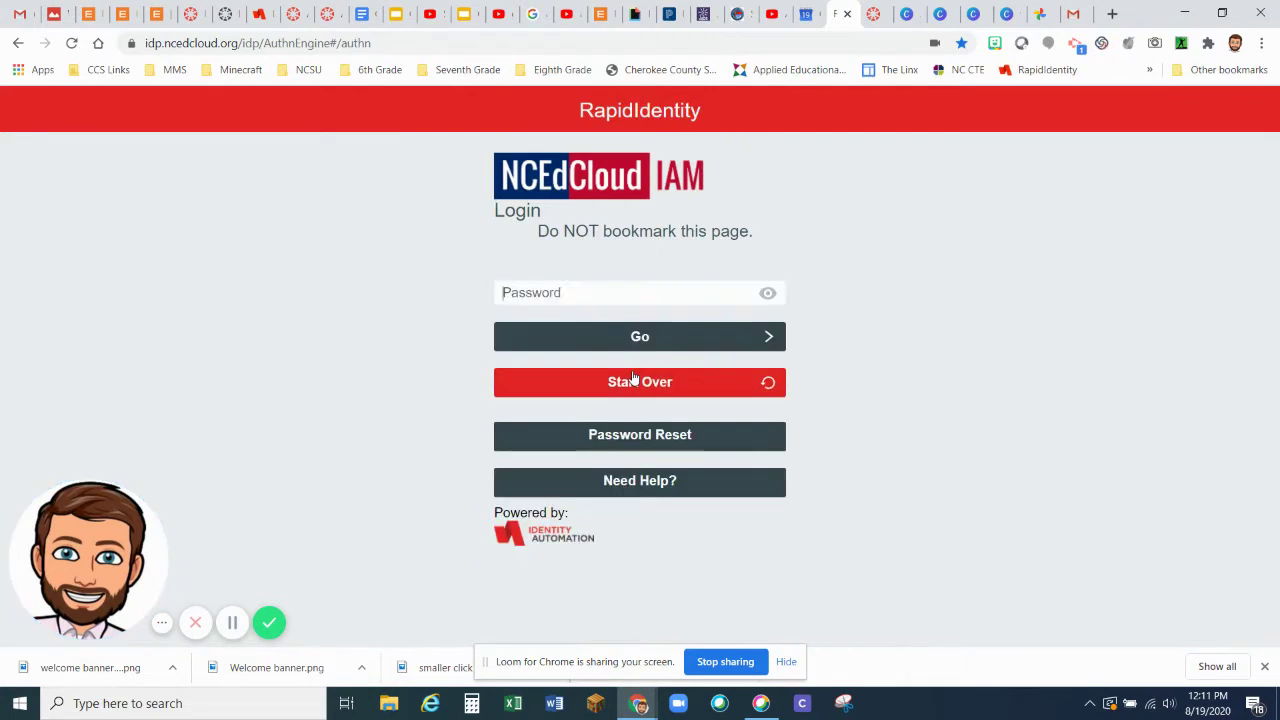
{"action": "double_click", "coordinate": [609, 296]}
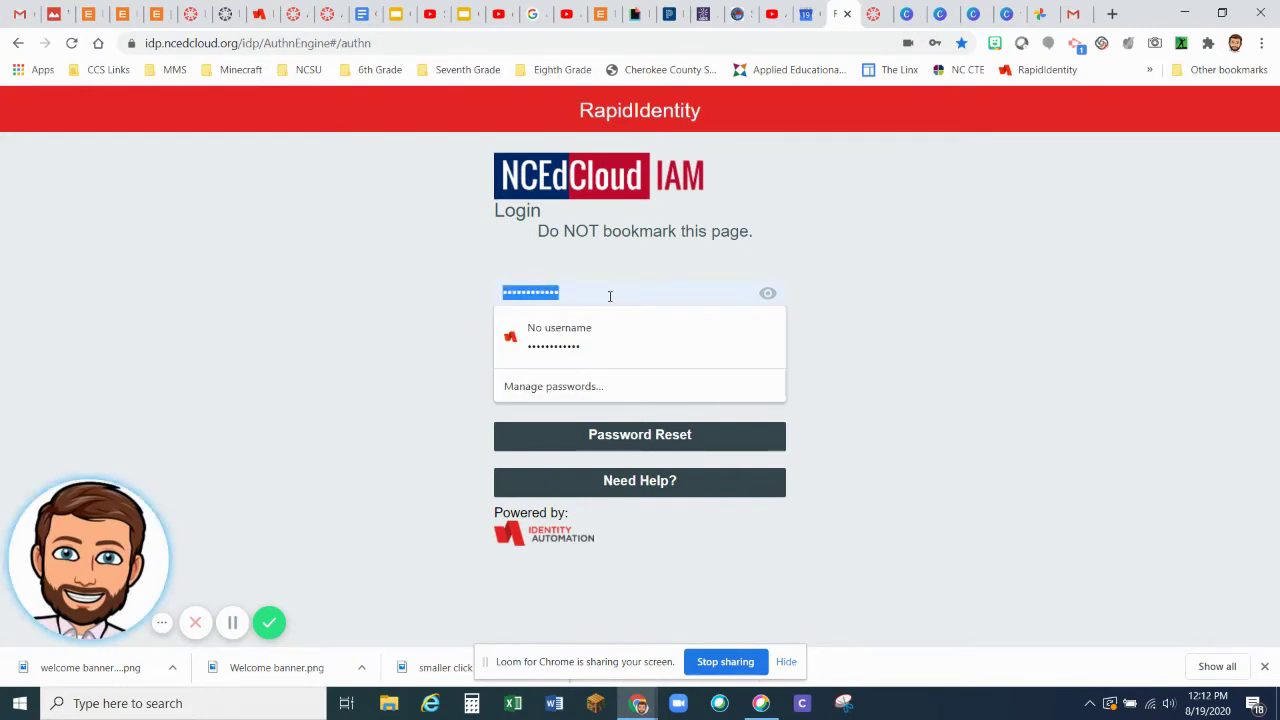
{"action": "type", "text": "****"}
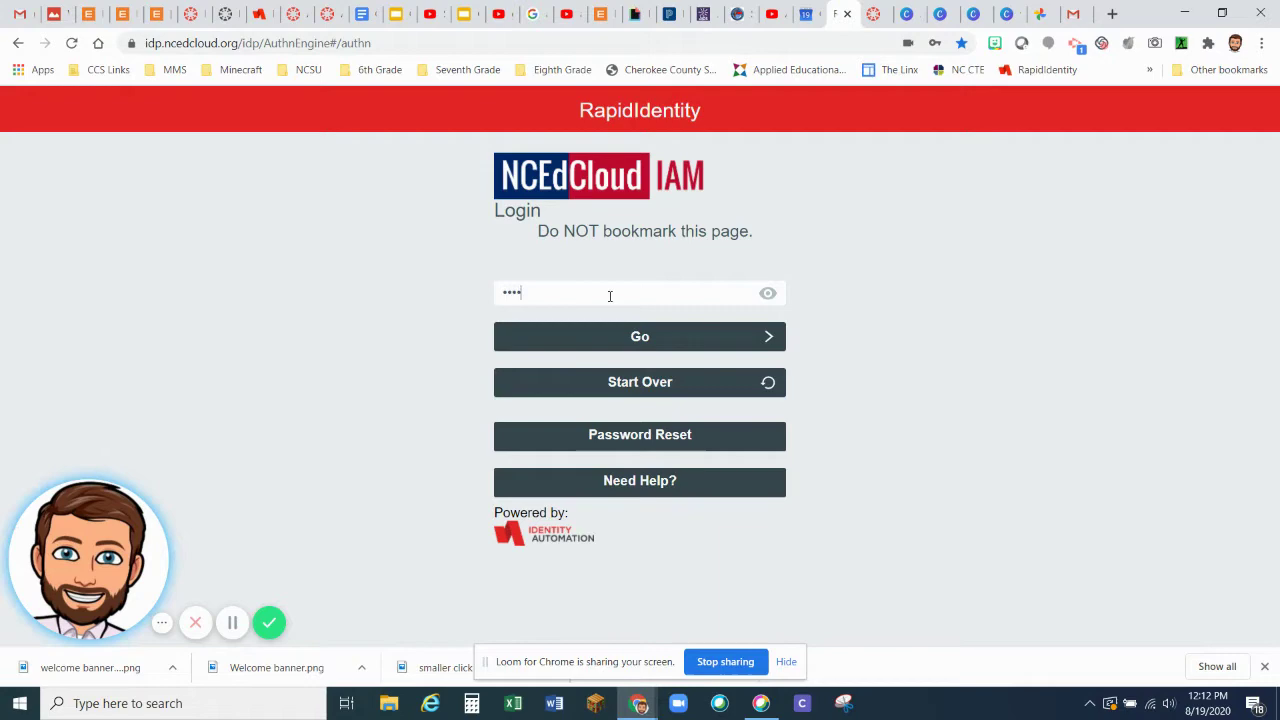
{"action": "type", "text": "********"}
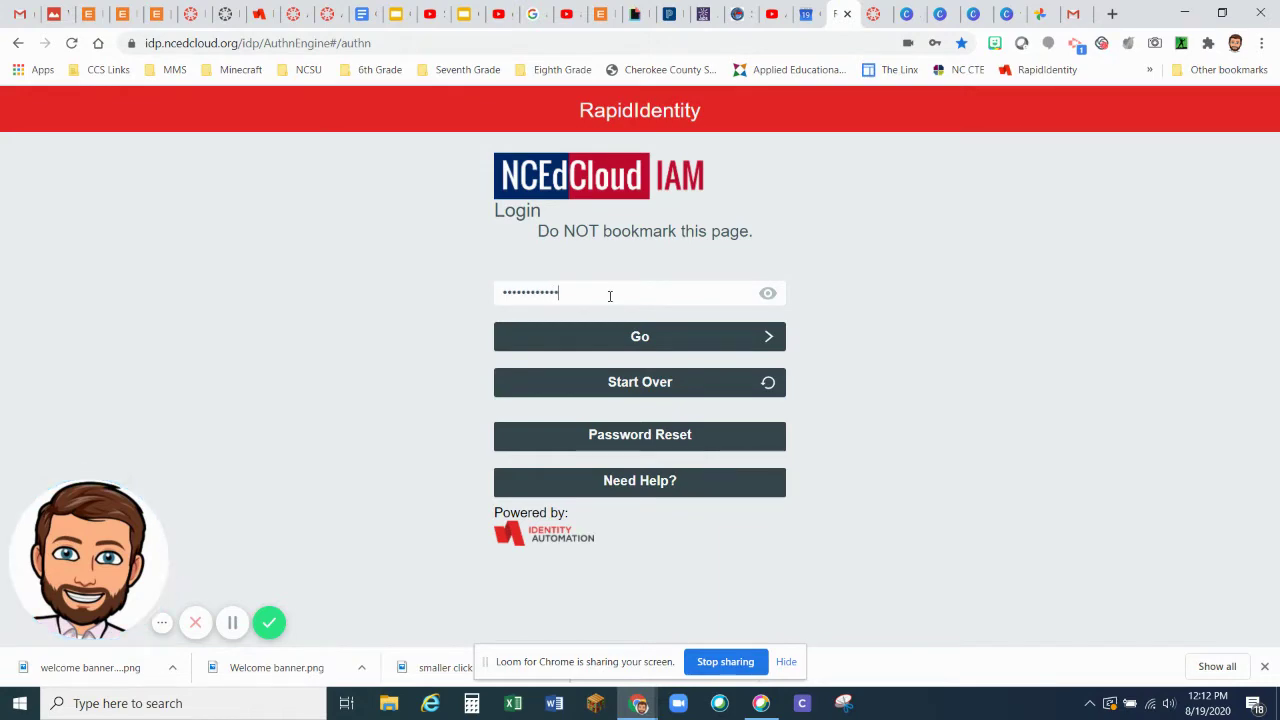
{"action": "left_click", "coordinate": [607, 345]}
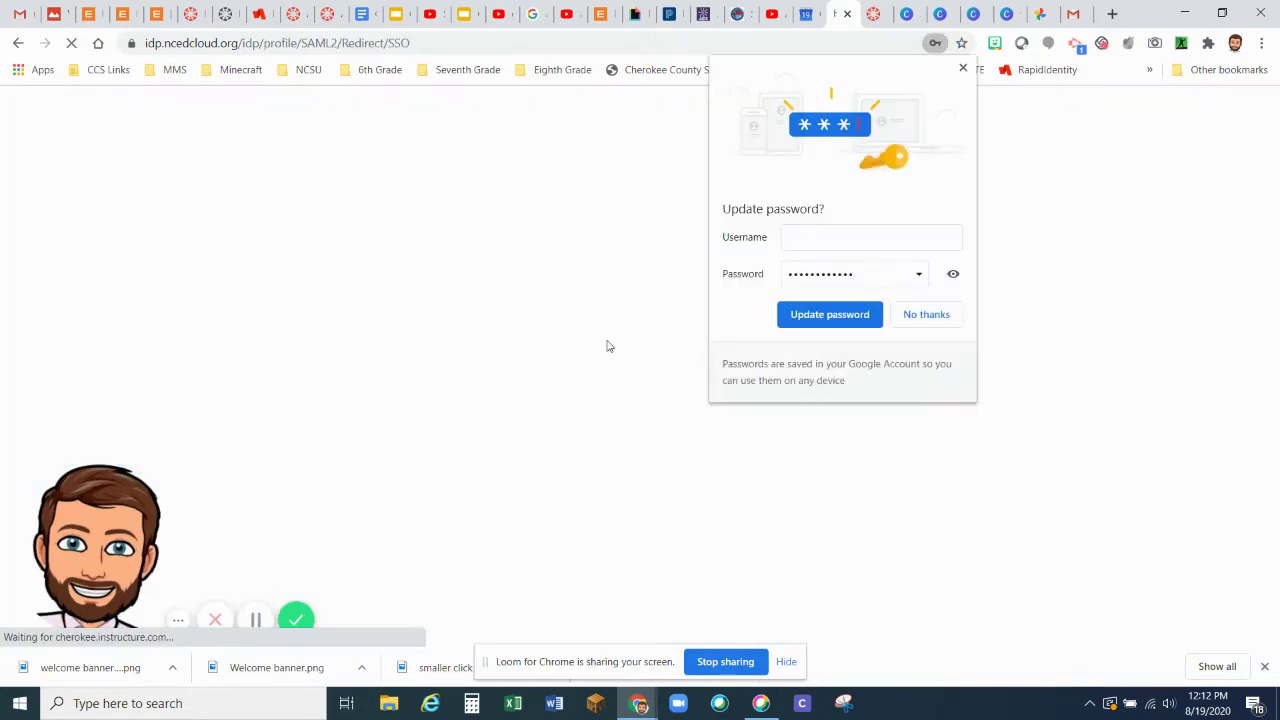
Dismiss the browser's save-password prompt and look over the student's dashboard
{"action": "left_click", "coordinate": [915, 316]}
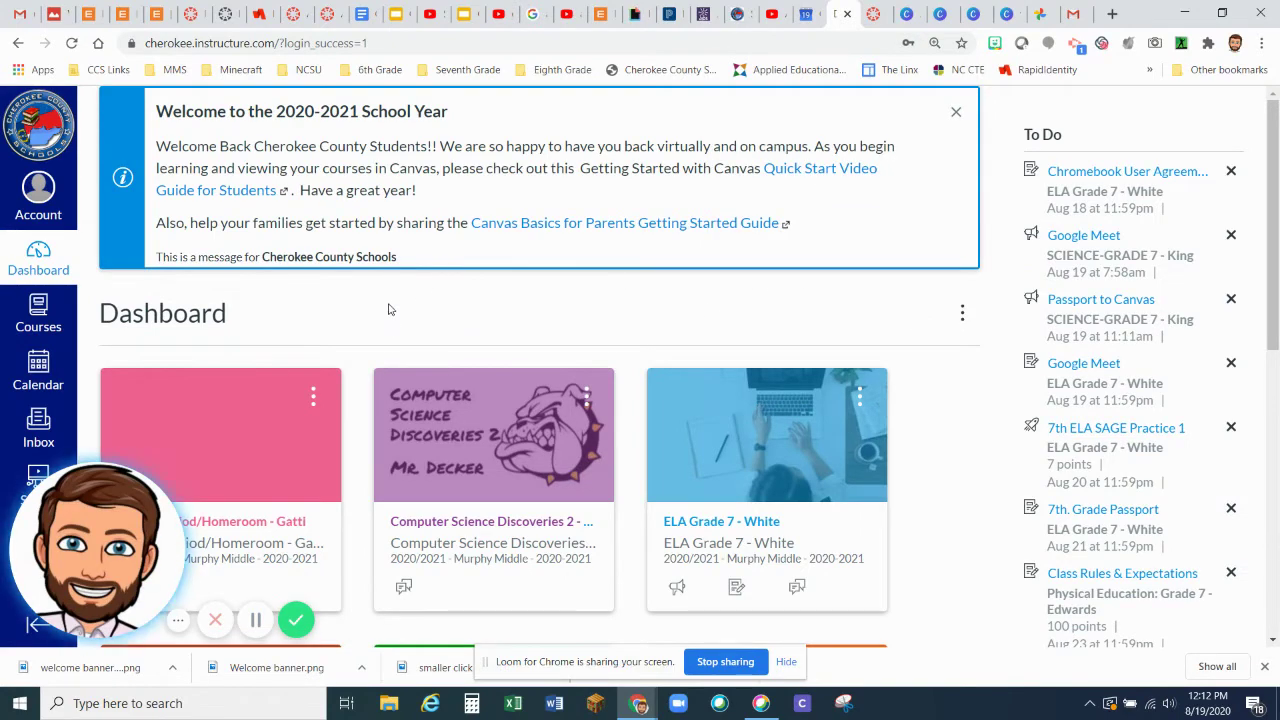
{"action": "scroll", "coordinate": [390, 310], "scroll_direction": "down", "scroll_amount": 1}
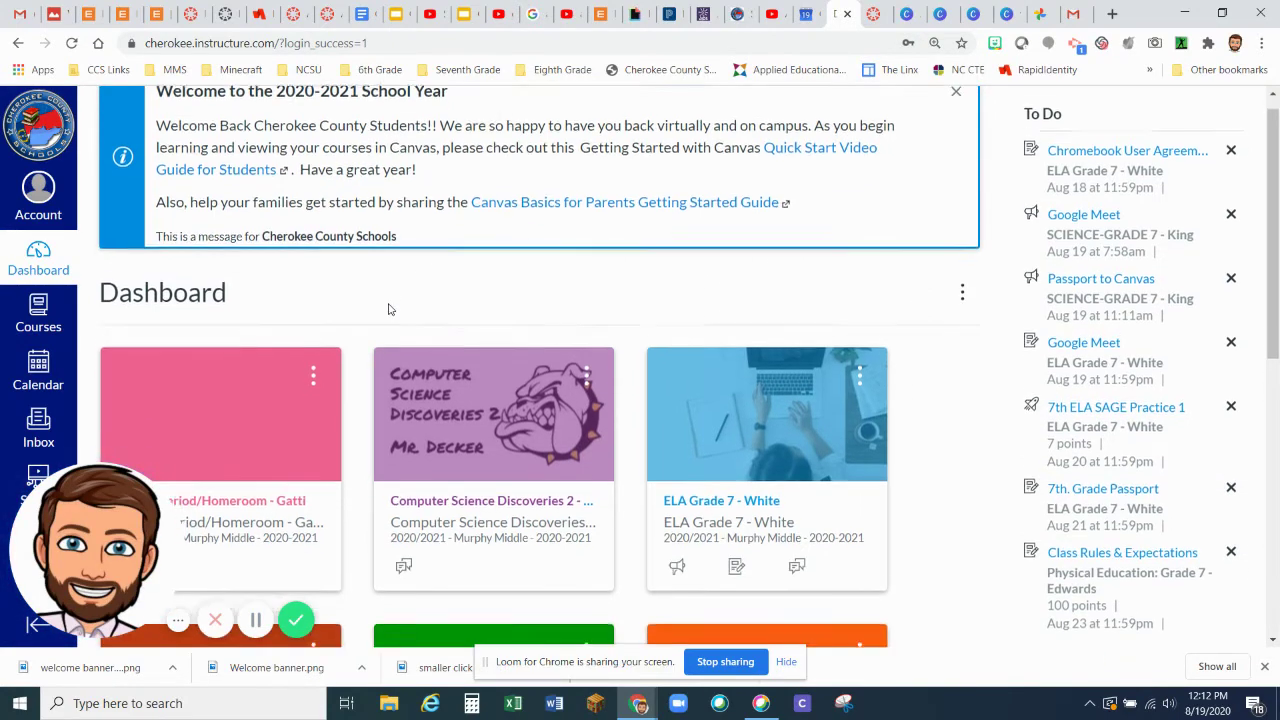
{"action": "scroll", "coordinate": [390, 310], "scroll_direction": "up", "scroll_amount": 1}
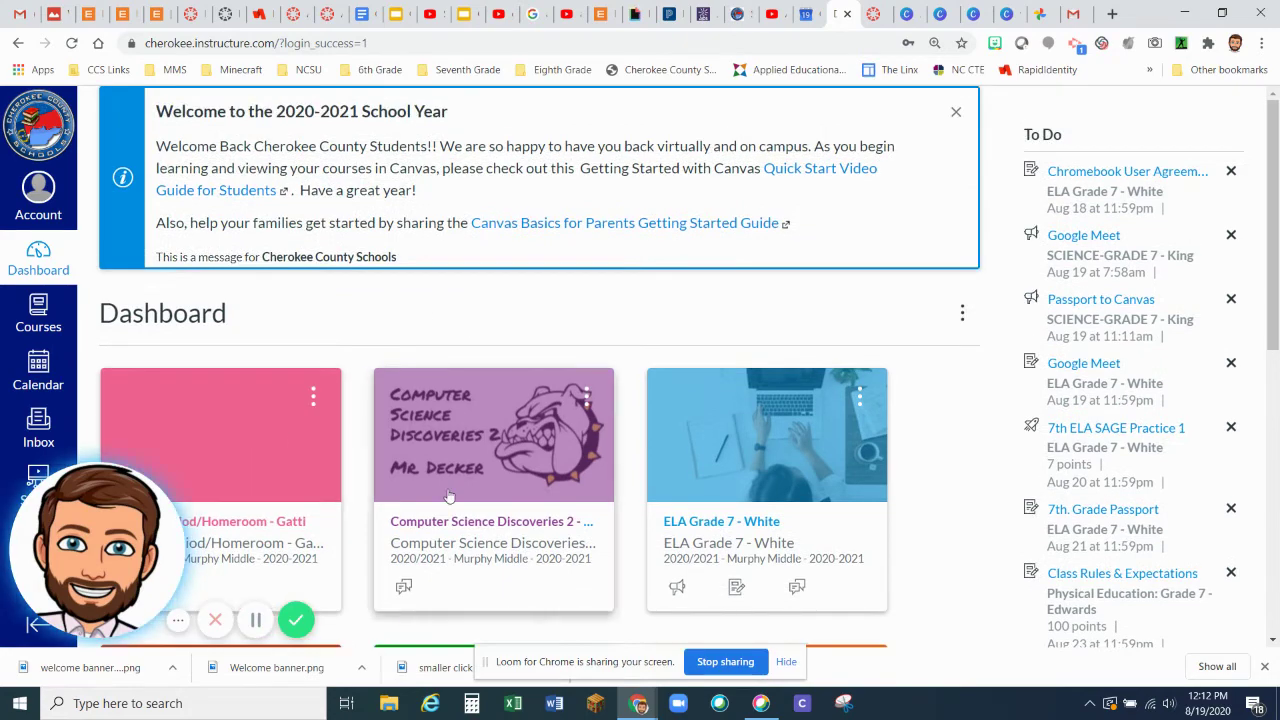
{"action": "scroll", "coordinate": [729, 496], "scroll_direction": "down", "scroll_amount": 3}
{"action": "scroll", "coordinate": [730, 500], "scroll_direction": "up", "scroll_amount": 3}
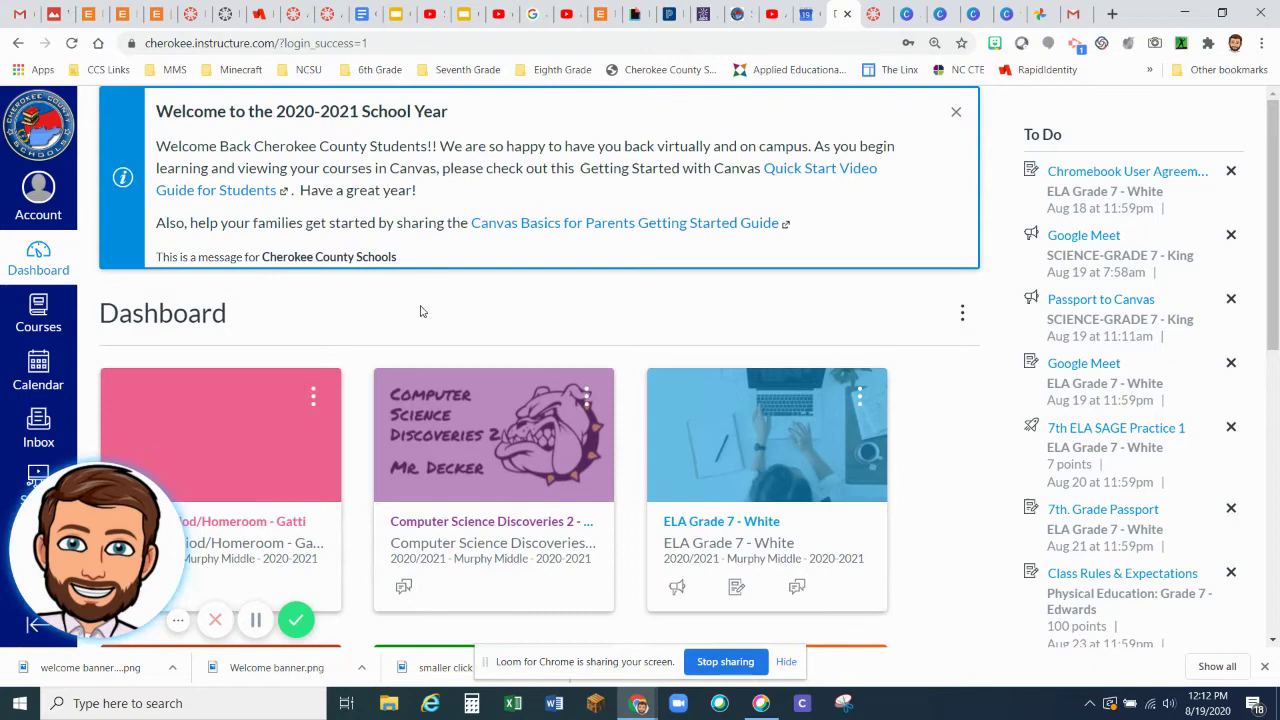
Open the student's profile Settings from the Account tray
{"action": "left_click", "coordinate": [36, 196]}
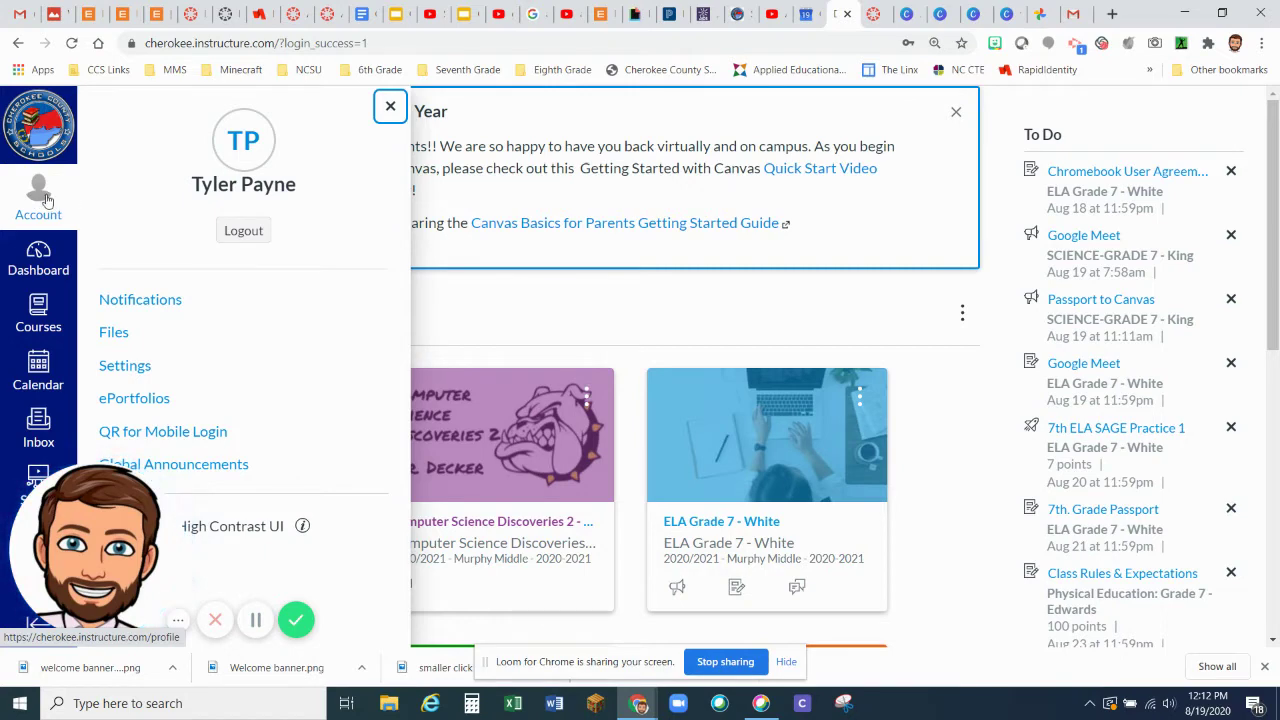
{"action": "left_click", "coordinate": [47, 199]}
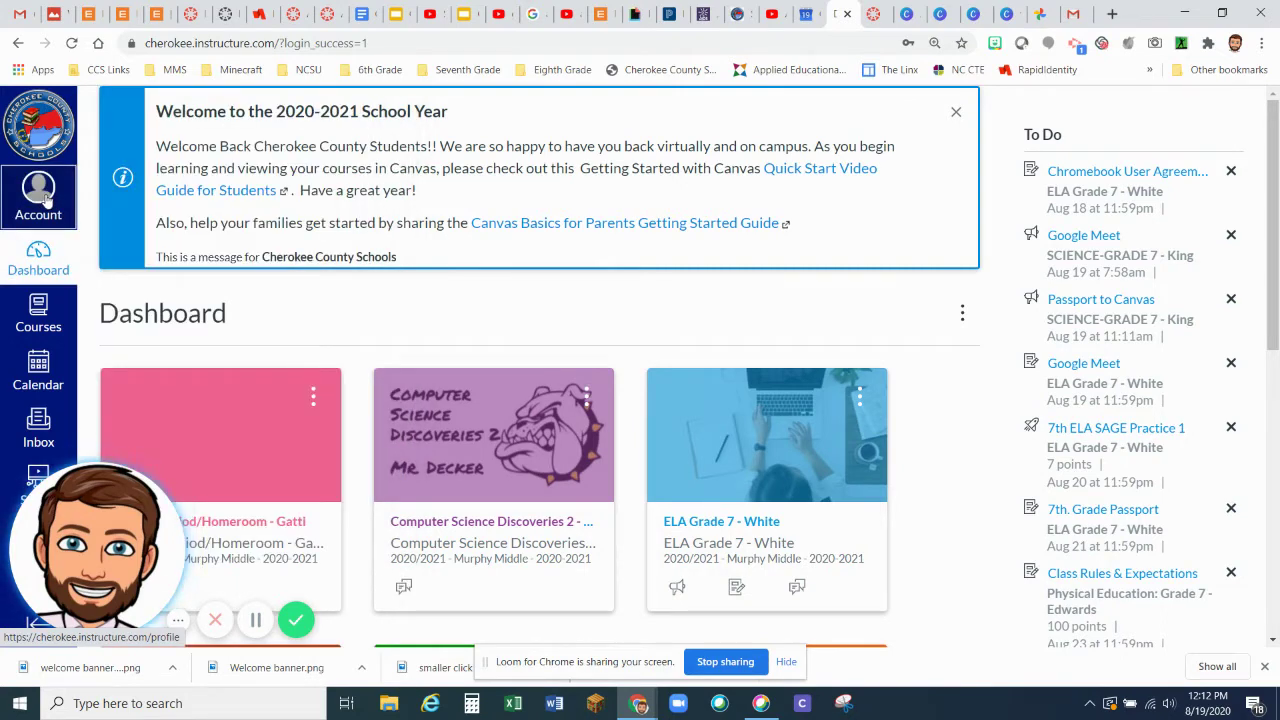
{"action": "left_click", "coordinate": [45, 199]}
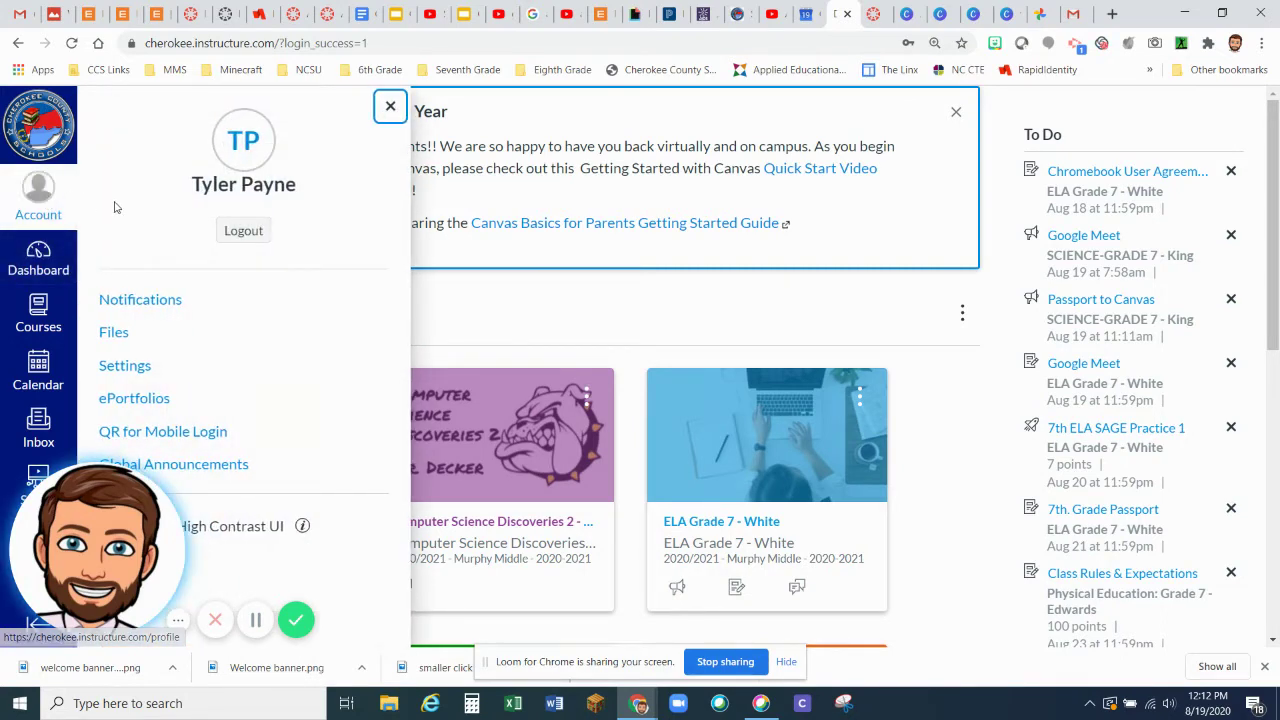
{"action": "left_click", "coordinate": [140, 369]}
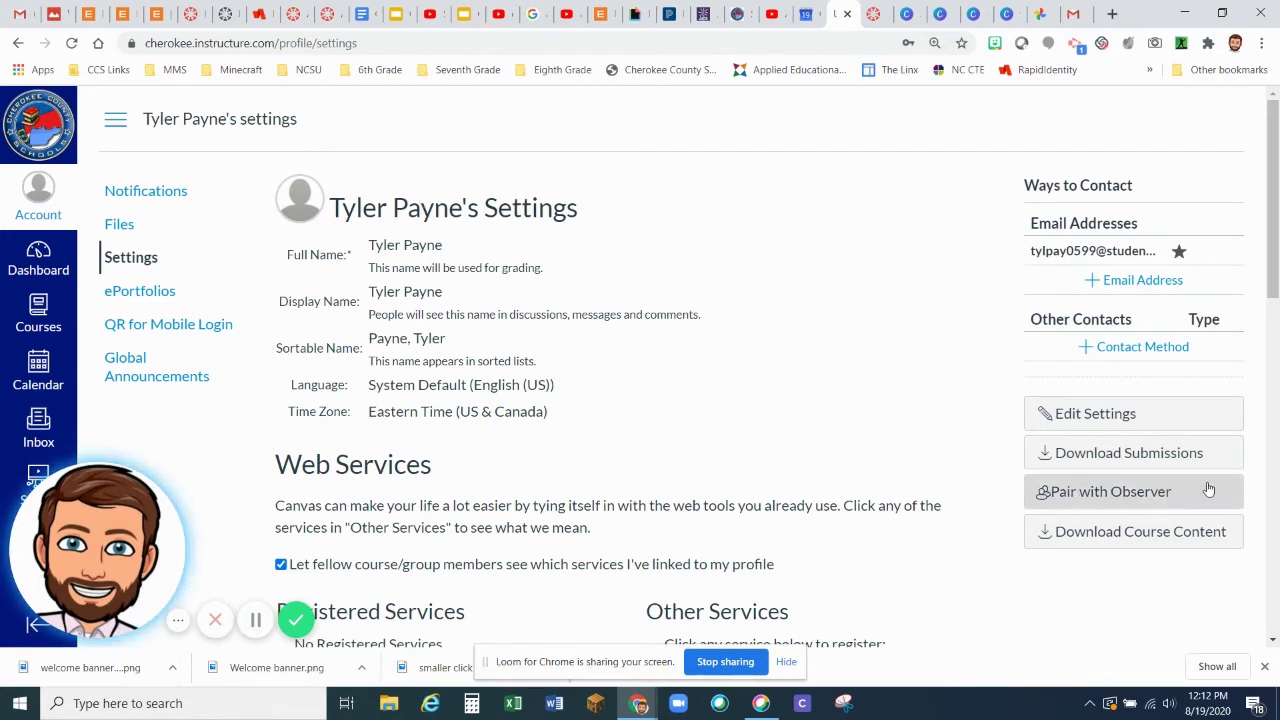
Generate an observer pairing code for the student, note it, and close the dialog
{"action": "left_click", "coordinate": [1108, 494]}
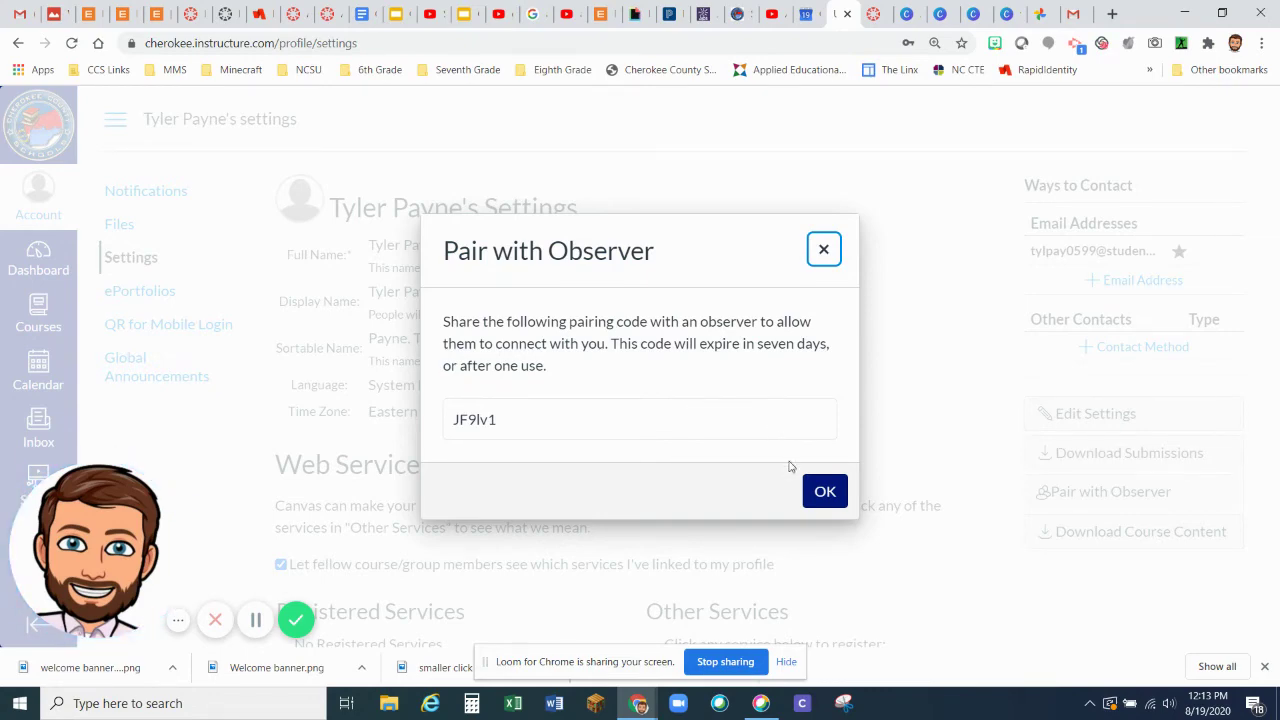
{"action": "left_click", "coordinate": [824, 494]}
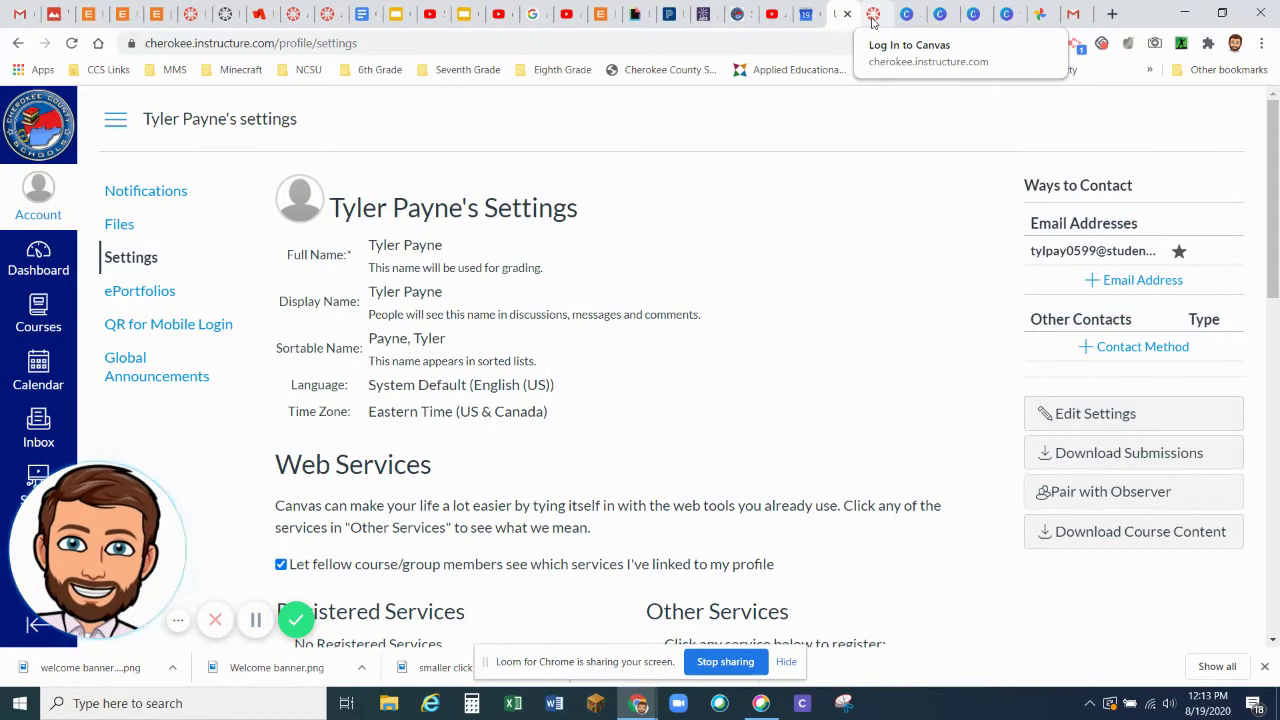
Switch to the 'Log In to Canvas' tab and select its login URL
{"action": "left_click", "coordinate": [873, 18]}
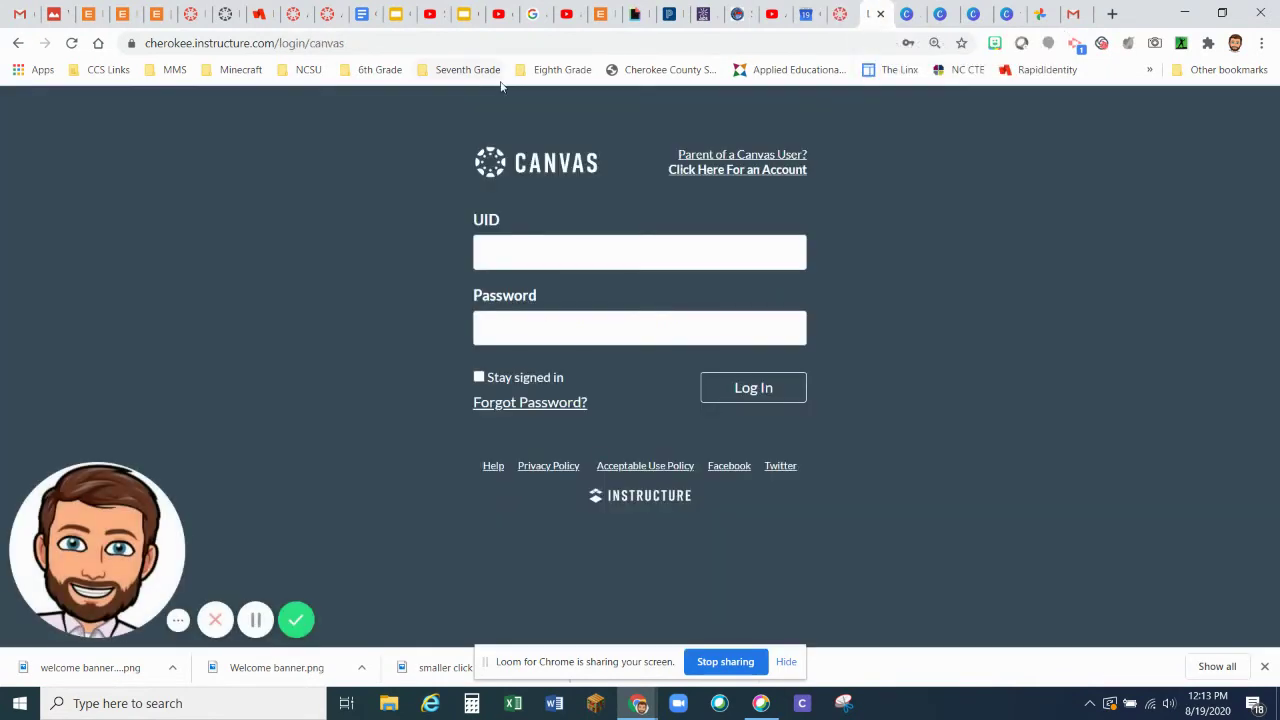
{"action": "left_click", "coordinate": [353, 43]}
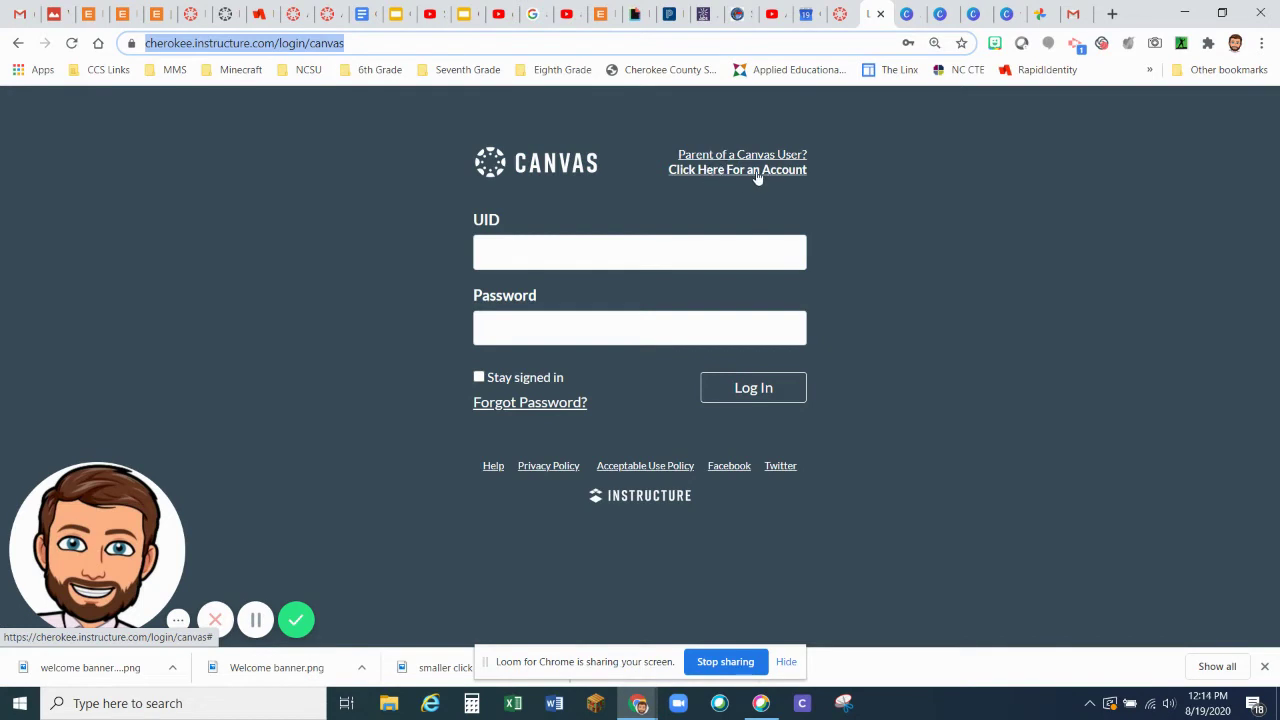
Open the Parent Signup form and clear the autofilled name and password
{"action": "left_click", "coordinate": [702, 175]}
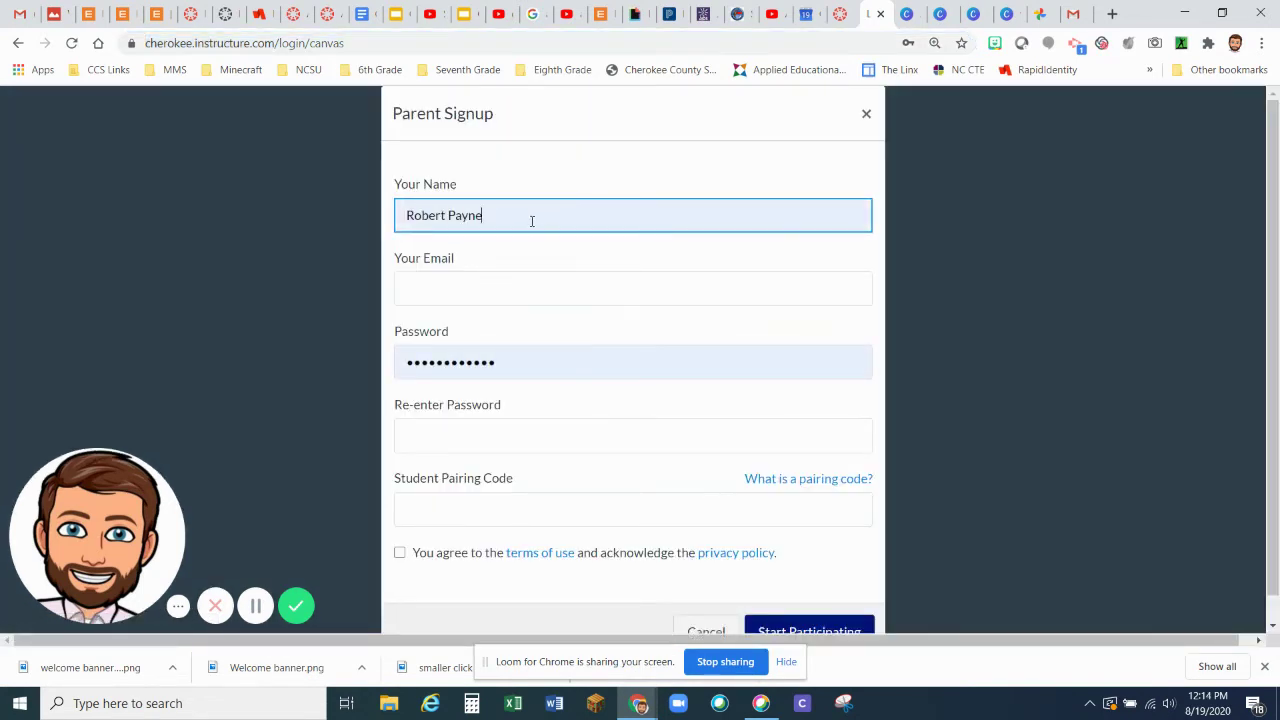
{"action": "left_click_drag", "start_coordinate": [500, 217], "coordinate": [390, 228]}
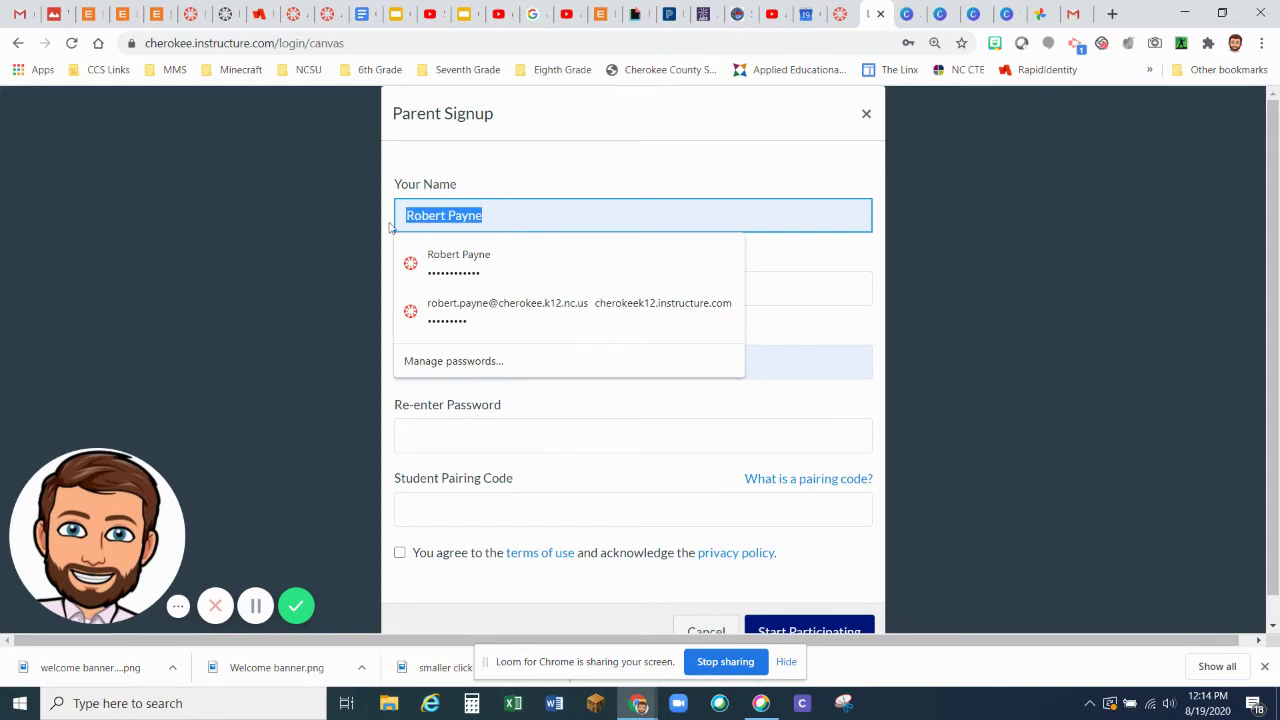
{"action": "key", "text": "BackSpace"}
{"action": "left_click", "coordinate": [816, 274]}
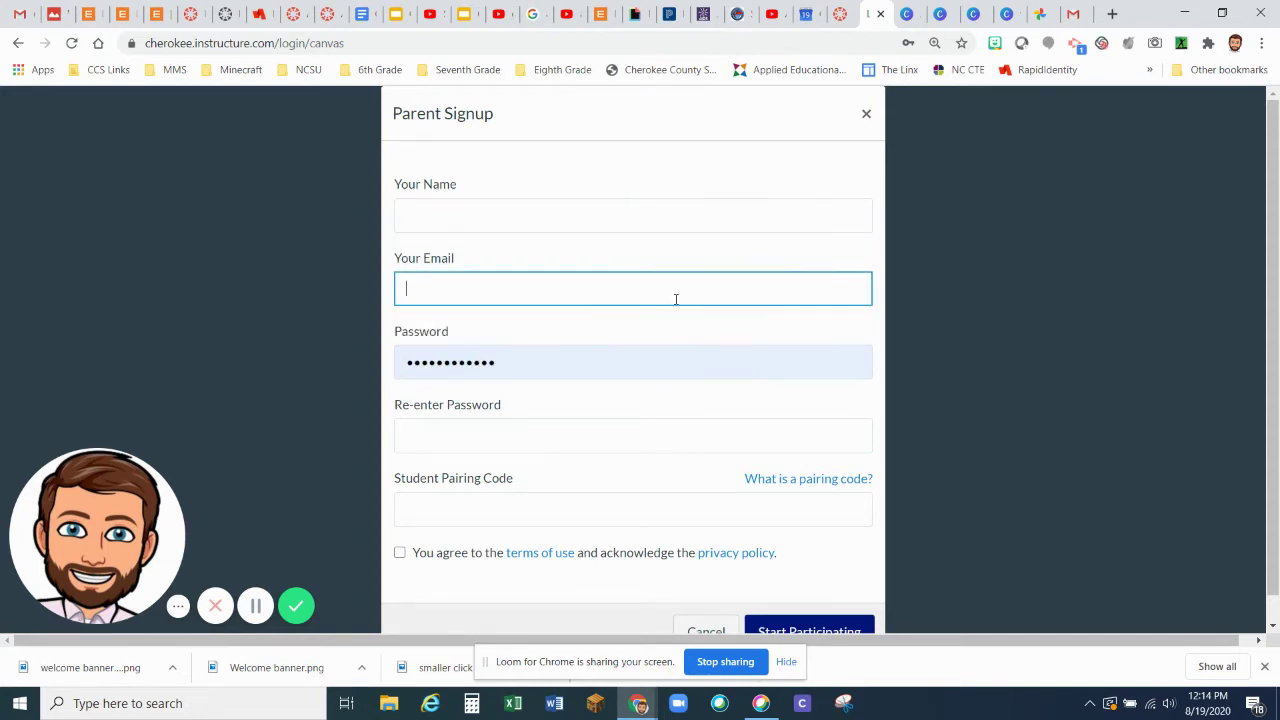
{"action": "left_click", "coordinate": [507, 356]}
{"action": "left_click_drag", "start_coordinate": [507, 362], "coordinate": [390, 367]}
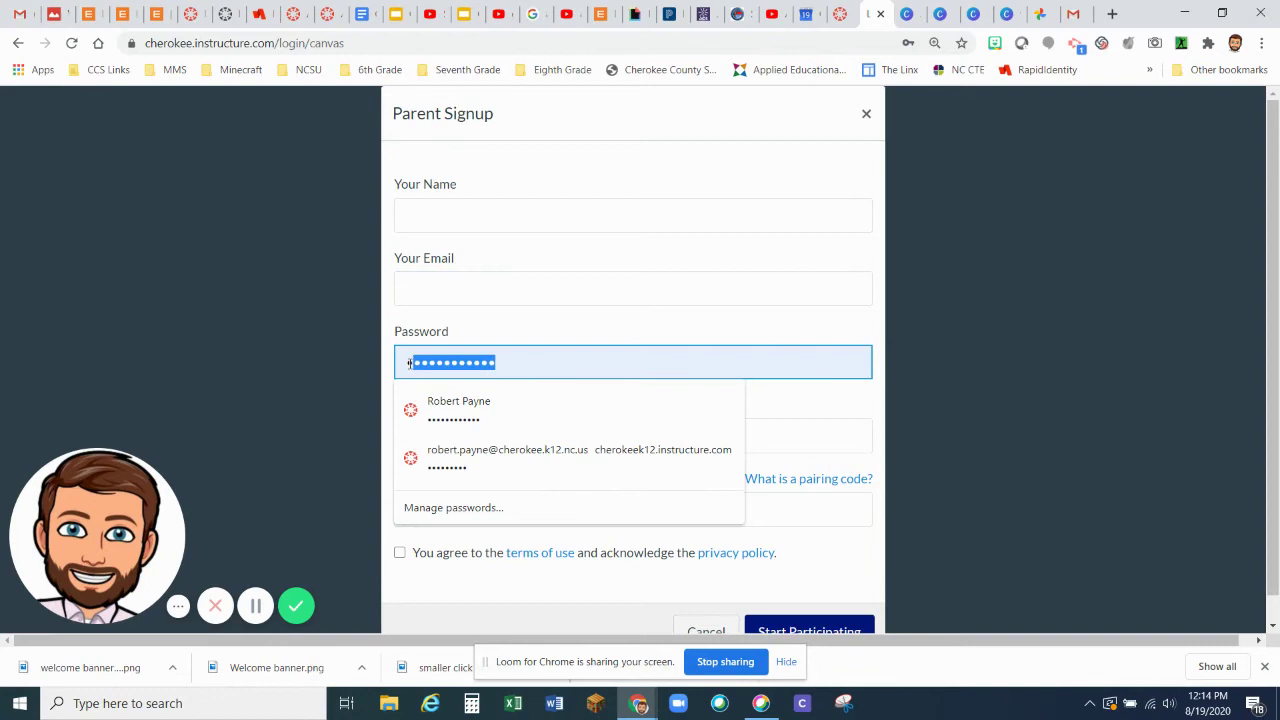
{"action": "key", "text": "BackSpace"}
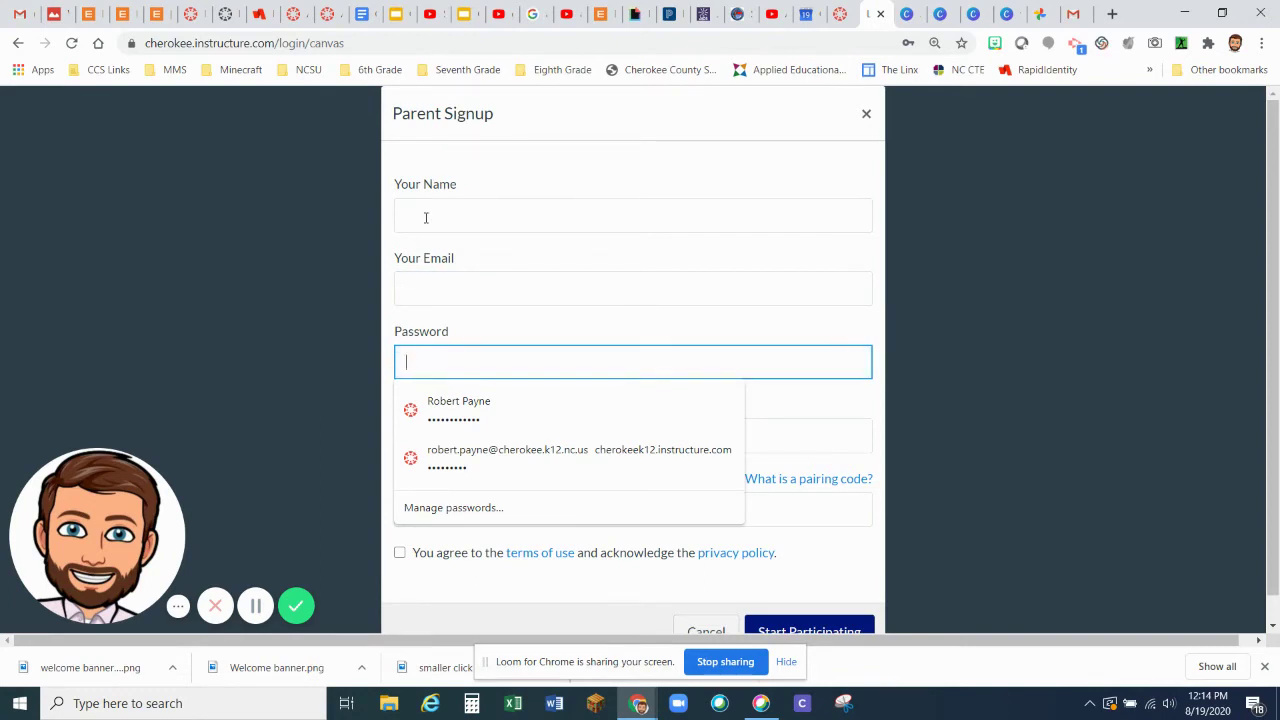
Go through the signup fields, dismiss password suggestions, and close the Parent Signup form
{"action": "left_click", "coordinate": [425, 217]}
{"action": "left_click", "coordinate": [769, 285]}
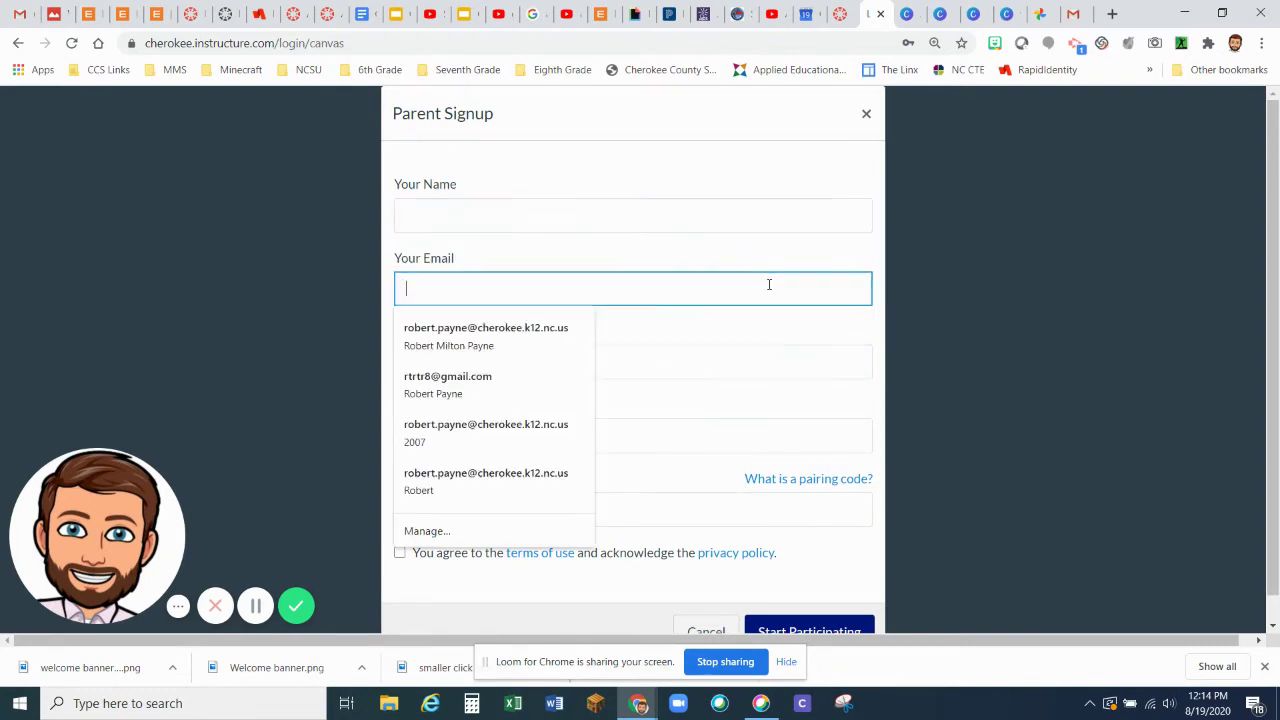
{"action": "left_click", "coordinate": [732, 363]}
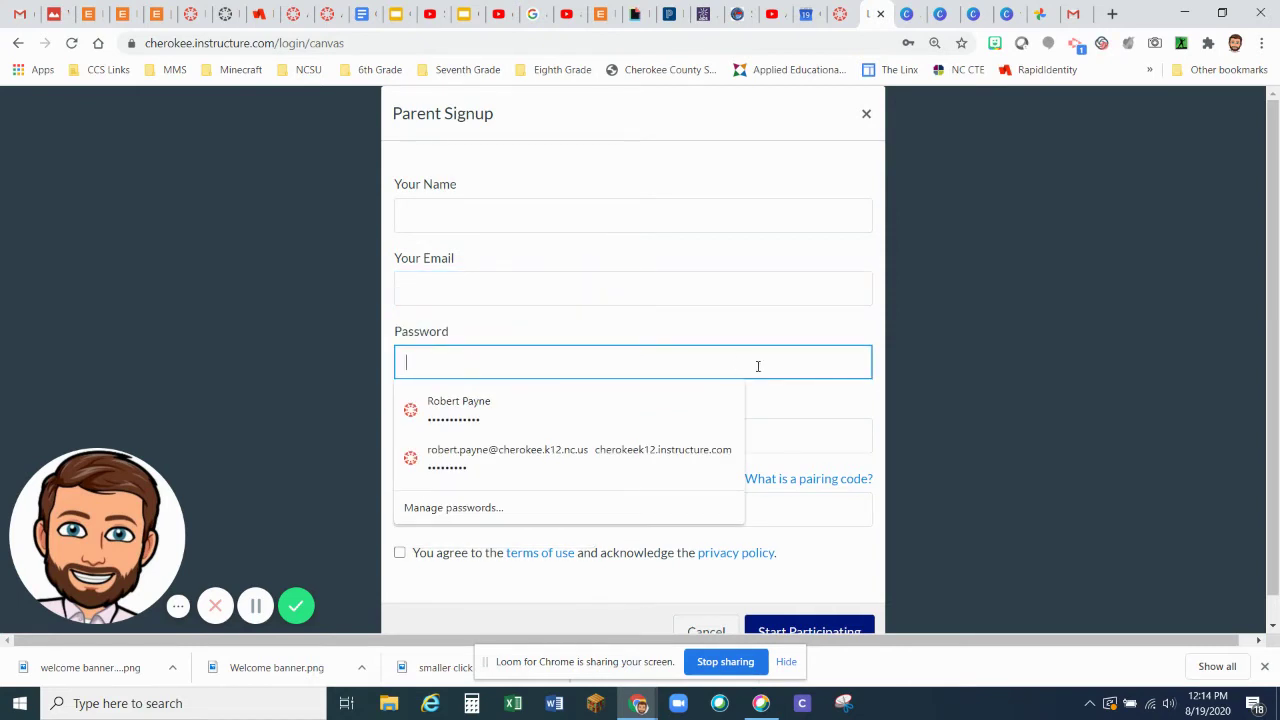
{"action": "left_click", "coordinate": [780, 432]}
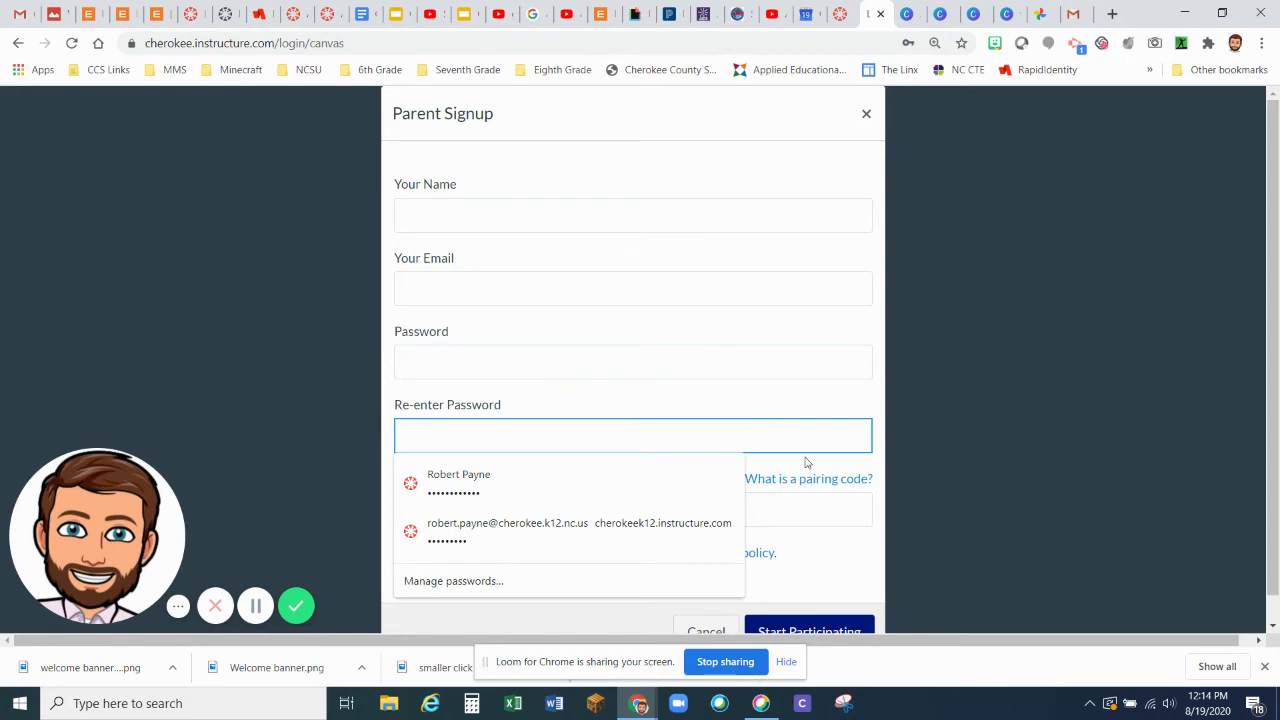
{"action": "left_click", "coordinate": [840, 556]}
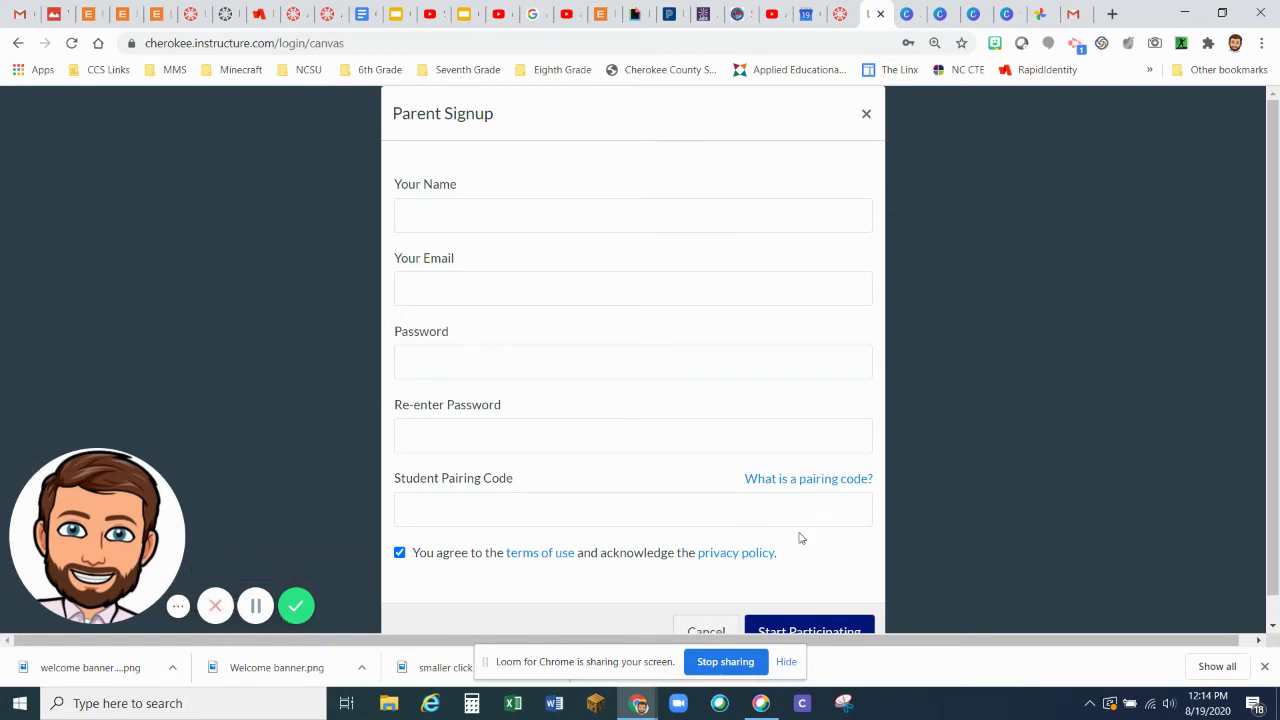
{"action": "scroll", "coordinate": [799, 538], "scroll_direction": "down", "scroll_amount": 1}
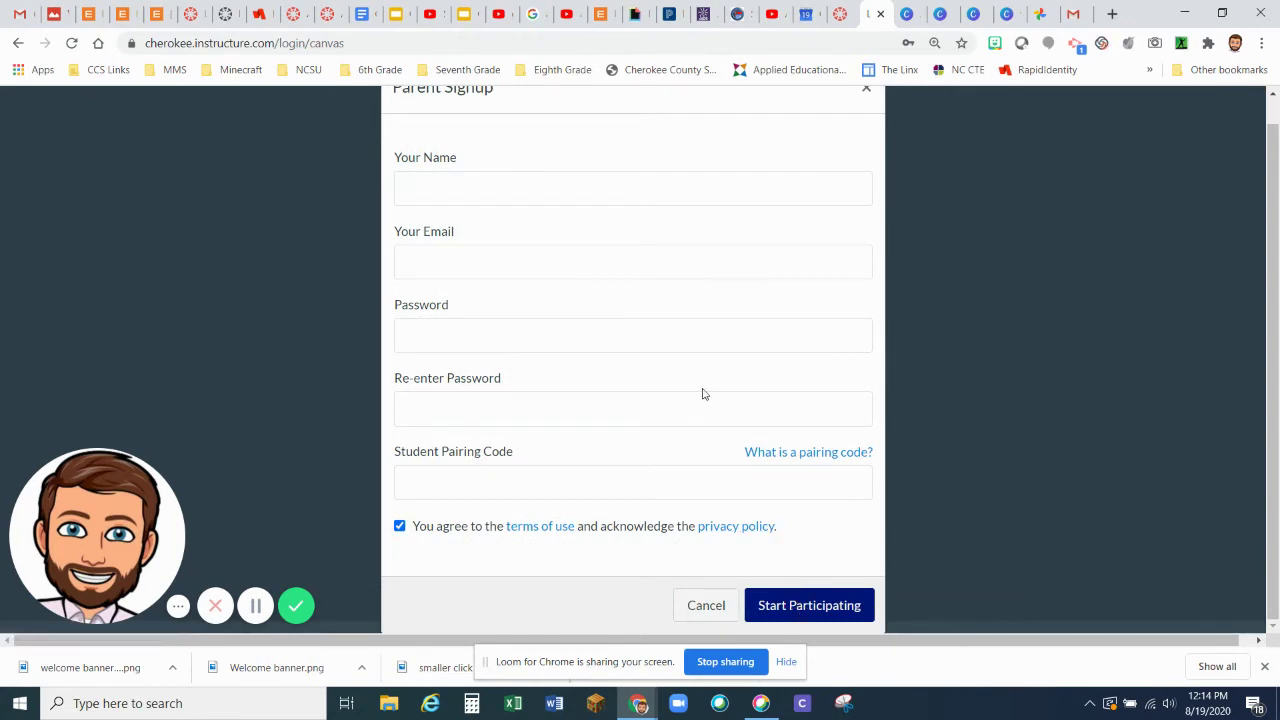
{"action": "scroll", "coordinate": [702, 394], "scroll_direction": "up", "scroll_amount": 1}
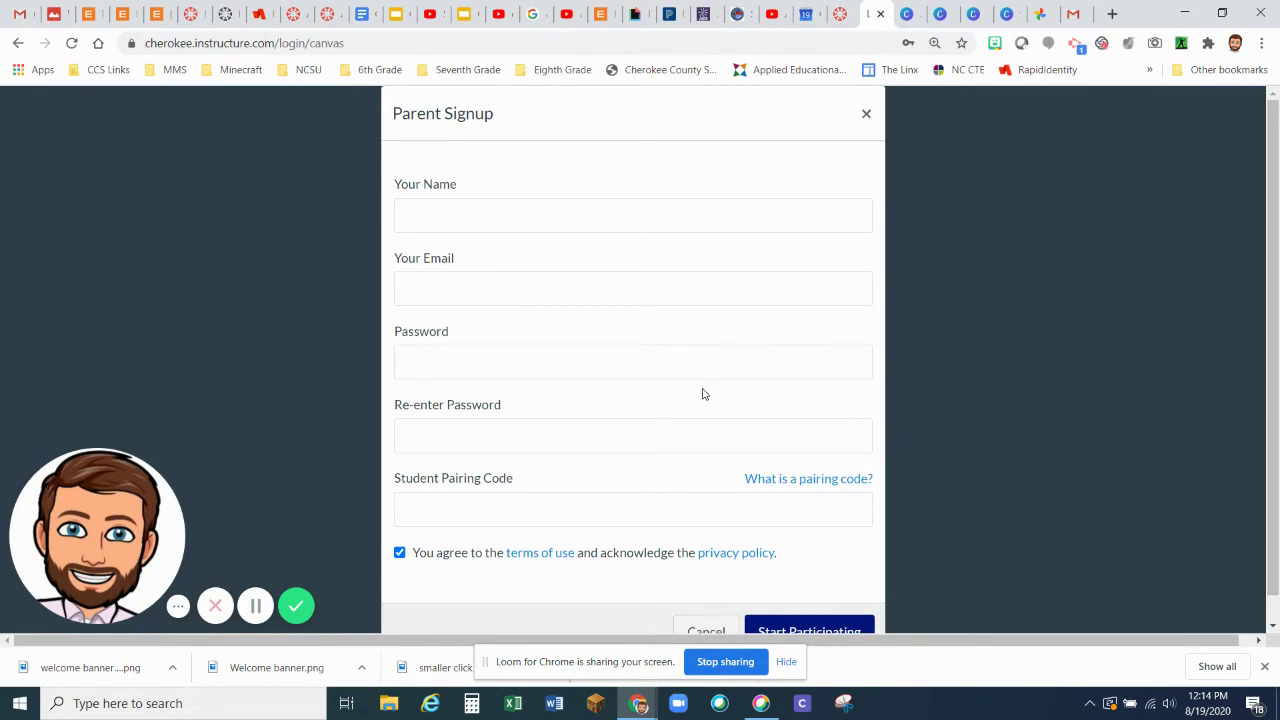
{"action": "left_click", "coordinate": [865, 116]}
{"action": "left_click", "coordinate": [865, 116]}
Log in to Canvas with the account's user ID and password
{"action": "left_click", "coordinate": [556, 255]}
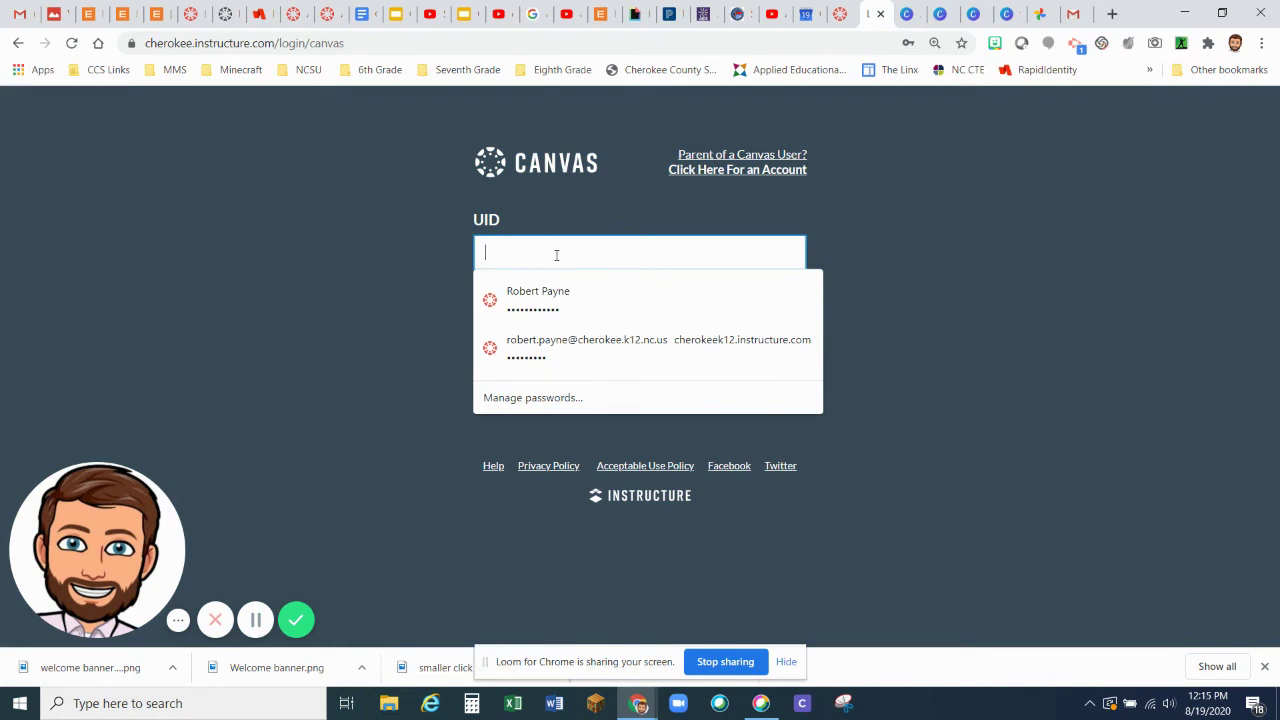
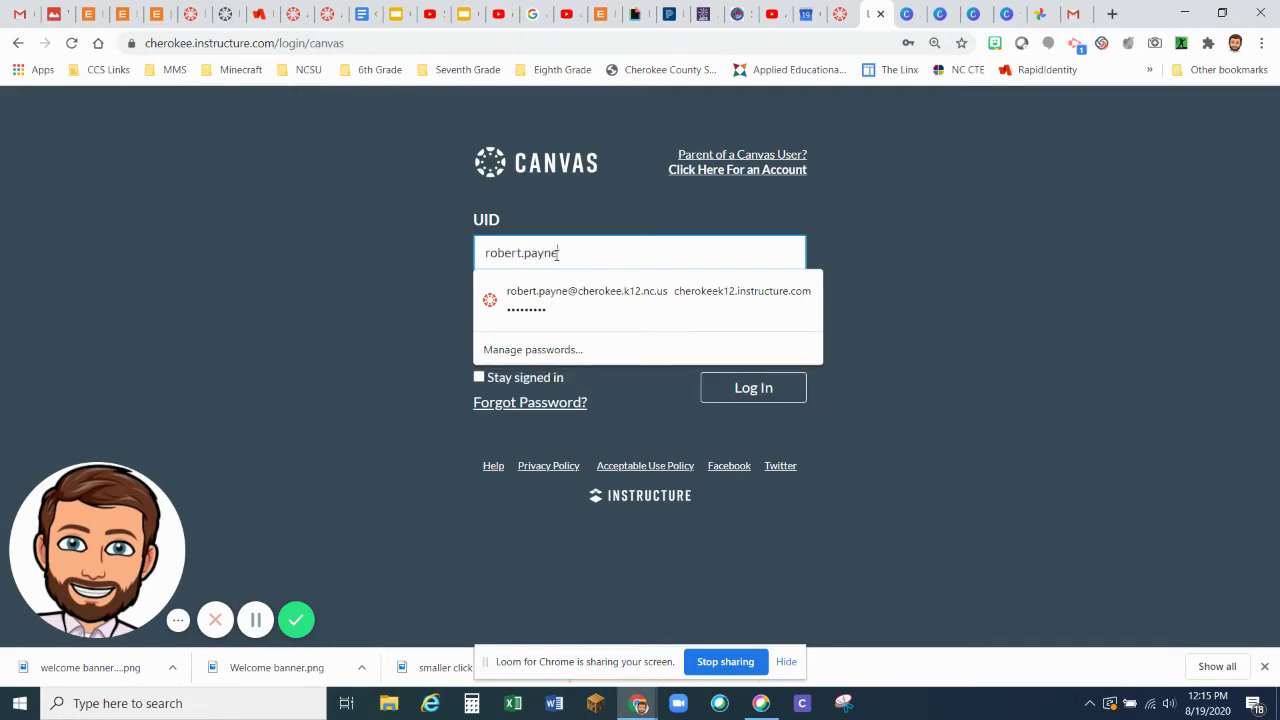
{"action": "left_click", "coordinate": [866, 257]}
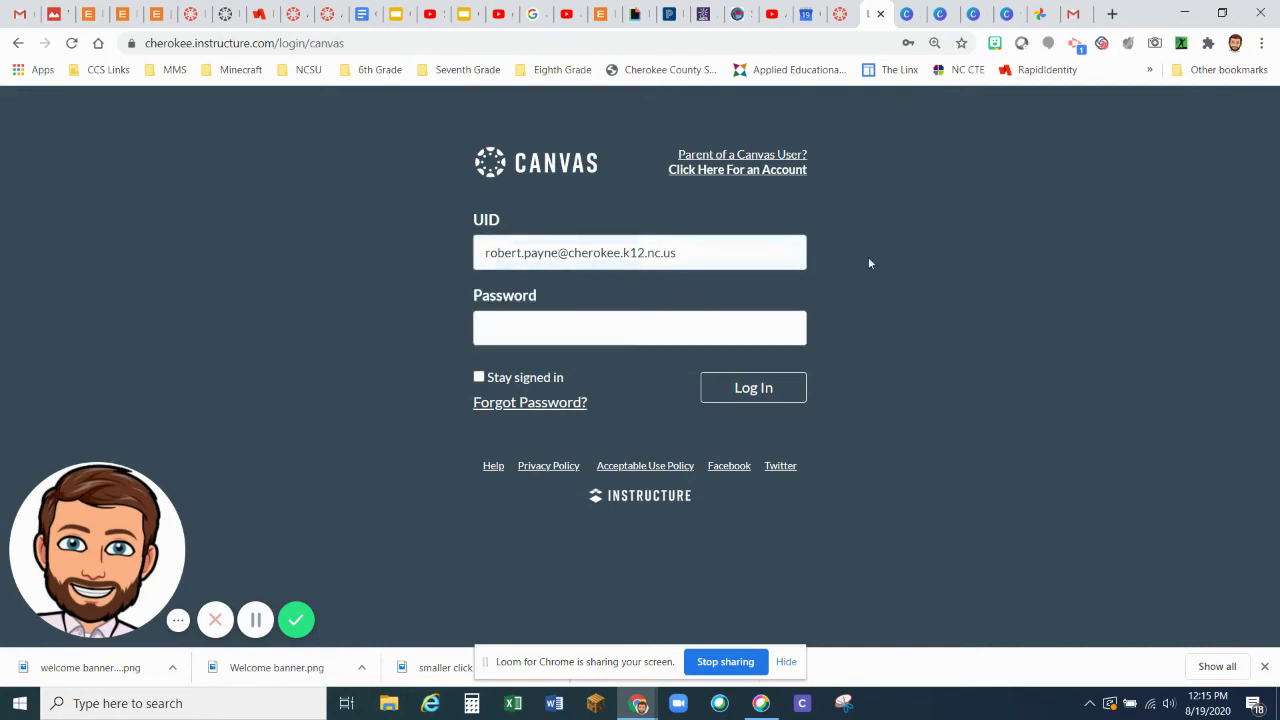
{"action": "left_click", "coordinate": [541, 334]}
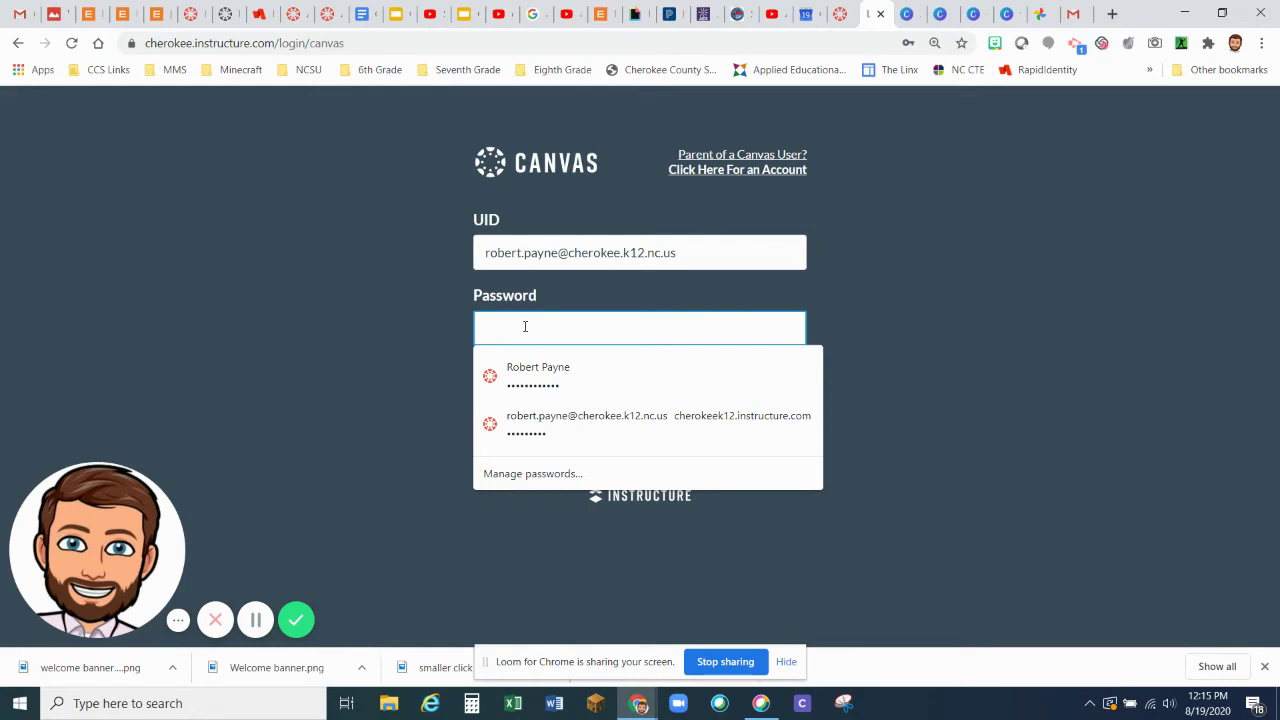
{"action": "type", "text": "•••"}
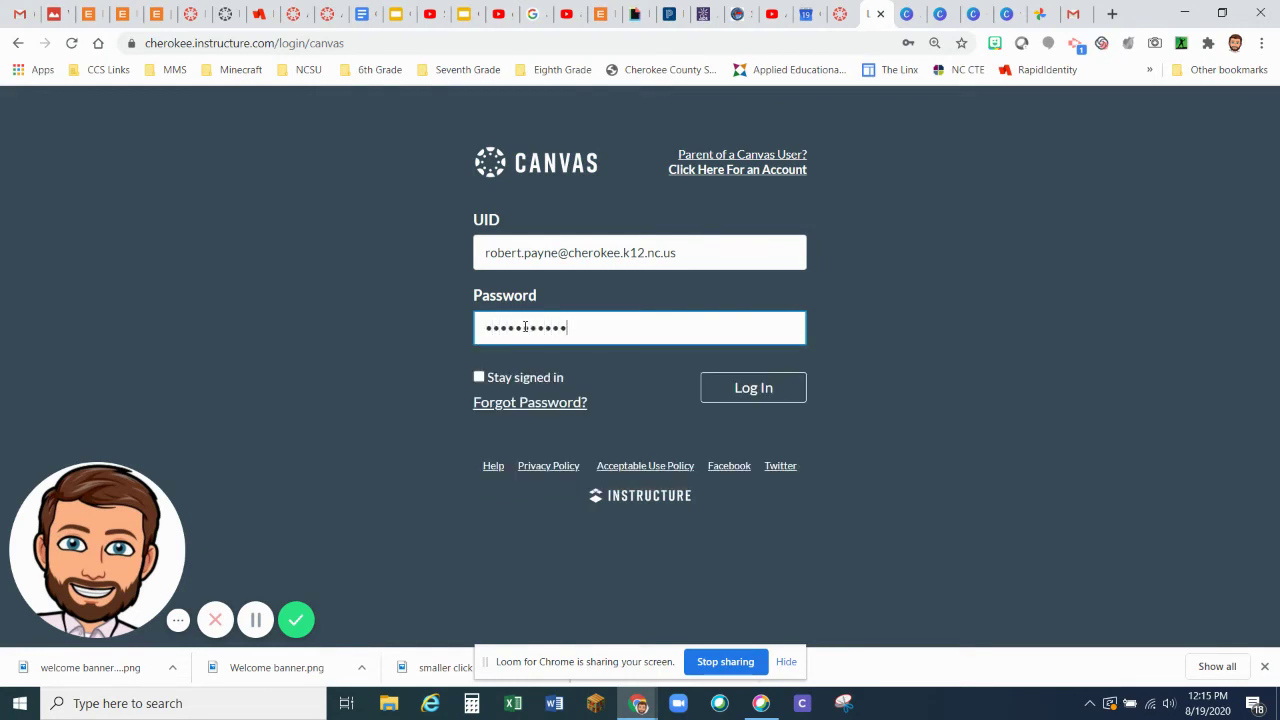
{"action": "left_click", "coordinate": [706, 389]}
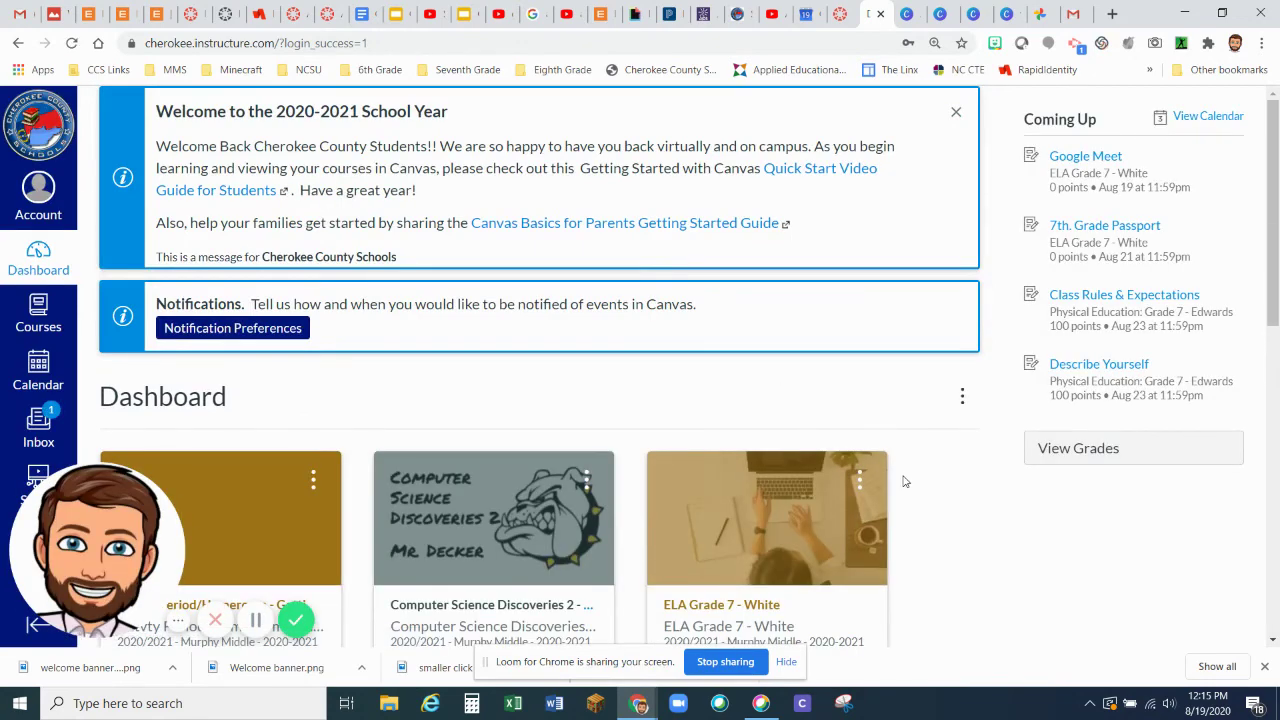
{"action": "scroll", "coordinate": [903, 482], "scroll_direction": "down", "scroll_amount": 2}
{"action": "scroll", "coordinate": [903, 482], "scroll_direction": "down", "scroll_amount": 2}
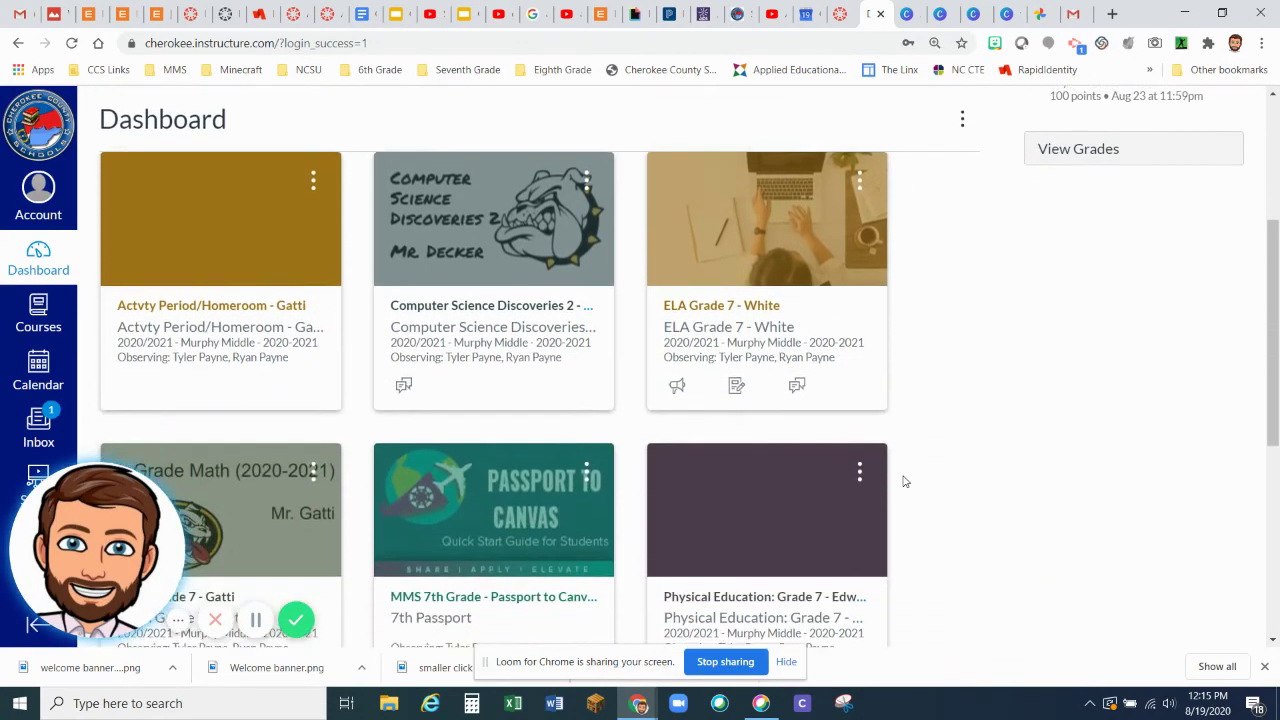
{"action": "scroll", "coordinate": [903, 482], "scroll_direction": "up", "scroll_amount": 3}
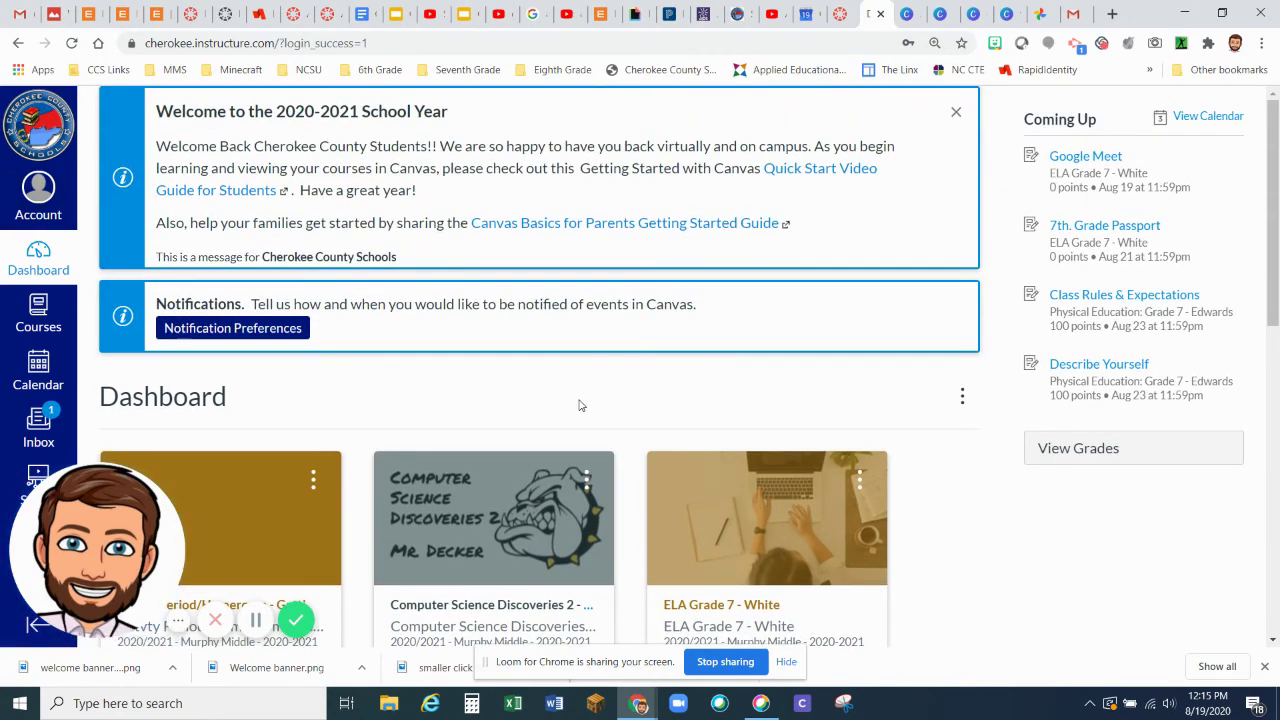
{"action": "scroll", "coordinate": [578, 405], "scroll_direction": "down", "scroll_amount": 1}
{"action": "scroll", "coordinate": [578, 405], "scroll_direction": "up", "scroll_amount": 1}
{"action": "scroll", "coordinate": [578, 405], "scroll_direction": "down", "scroll_amount": 2}
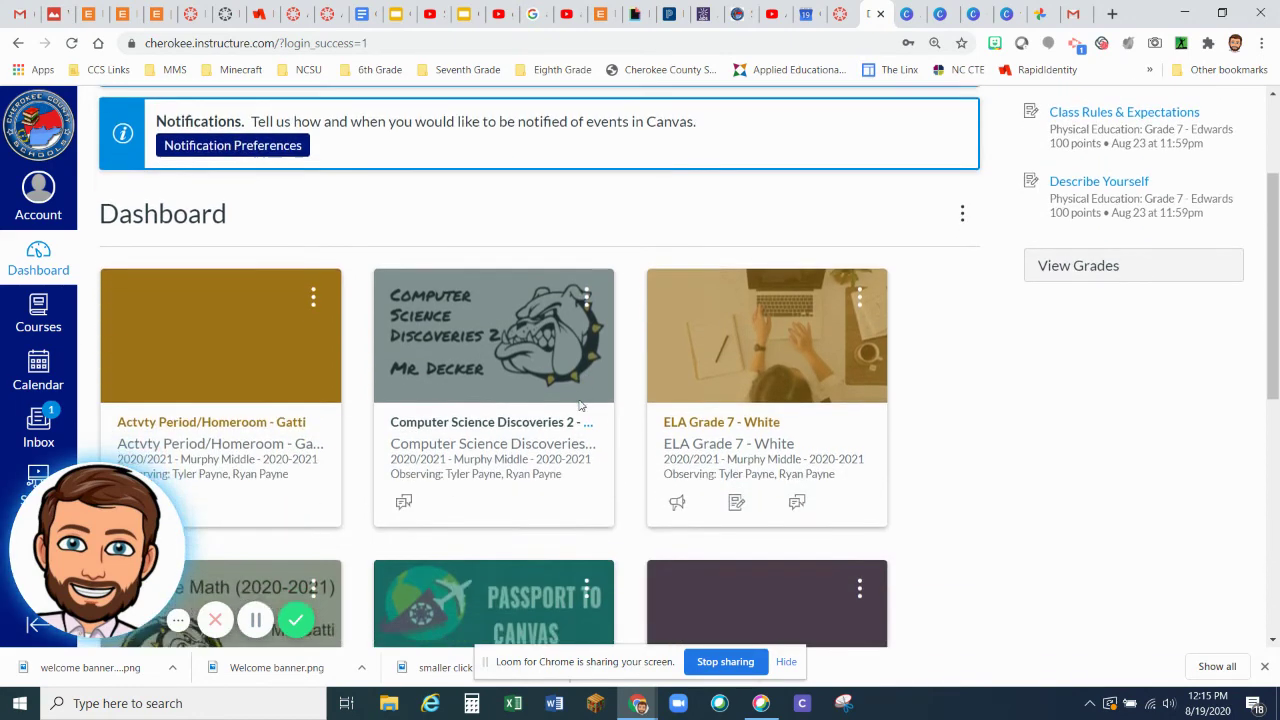
{"action": "scroll", "coordinate": [578, 405], "scroll_direction": "down", "scroll_amount": 1}
{"action": "scroll", "coordinate": [580, 405], "scroll_direction": "up", "scroll_amount": 1}
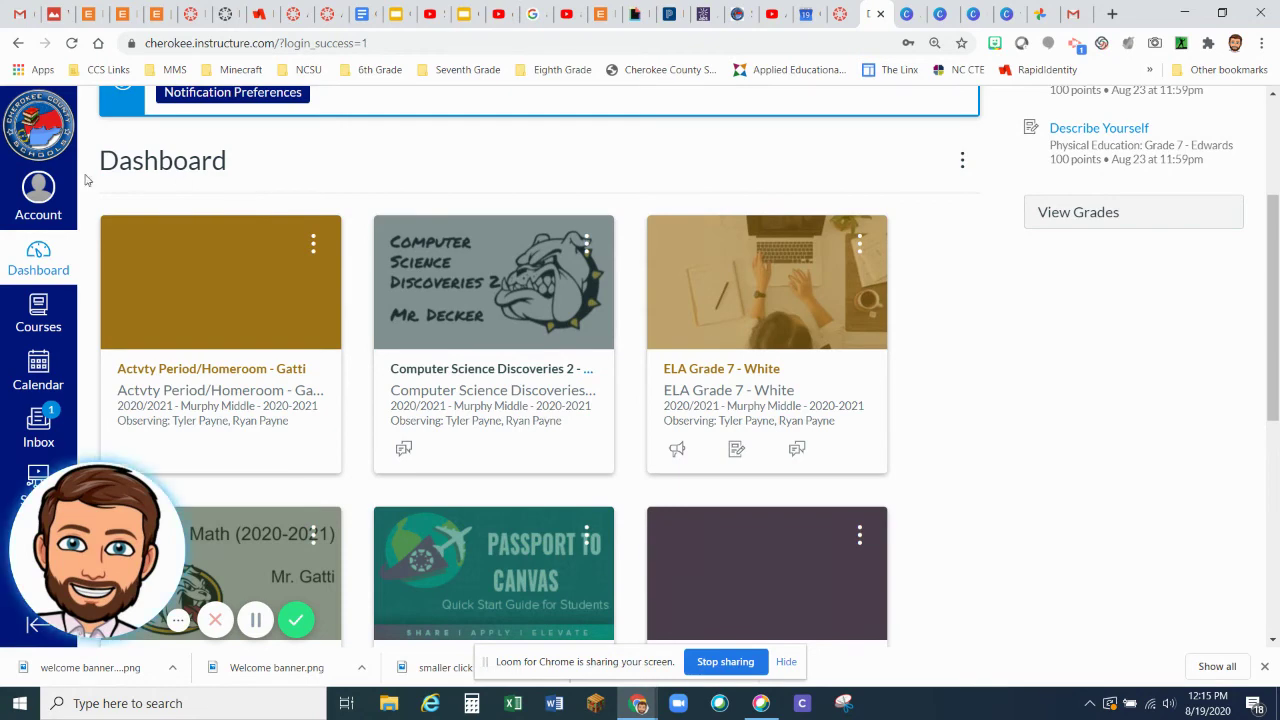
Open and close the Account panel, then enter the Computer Science Discoveries 2 course
{"action": "left_click", "coordinate": [42, 198]}
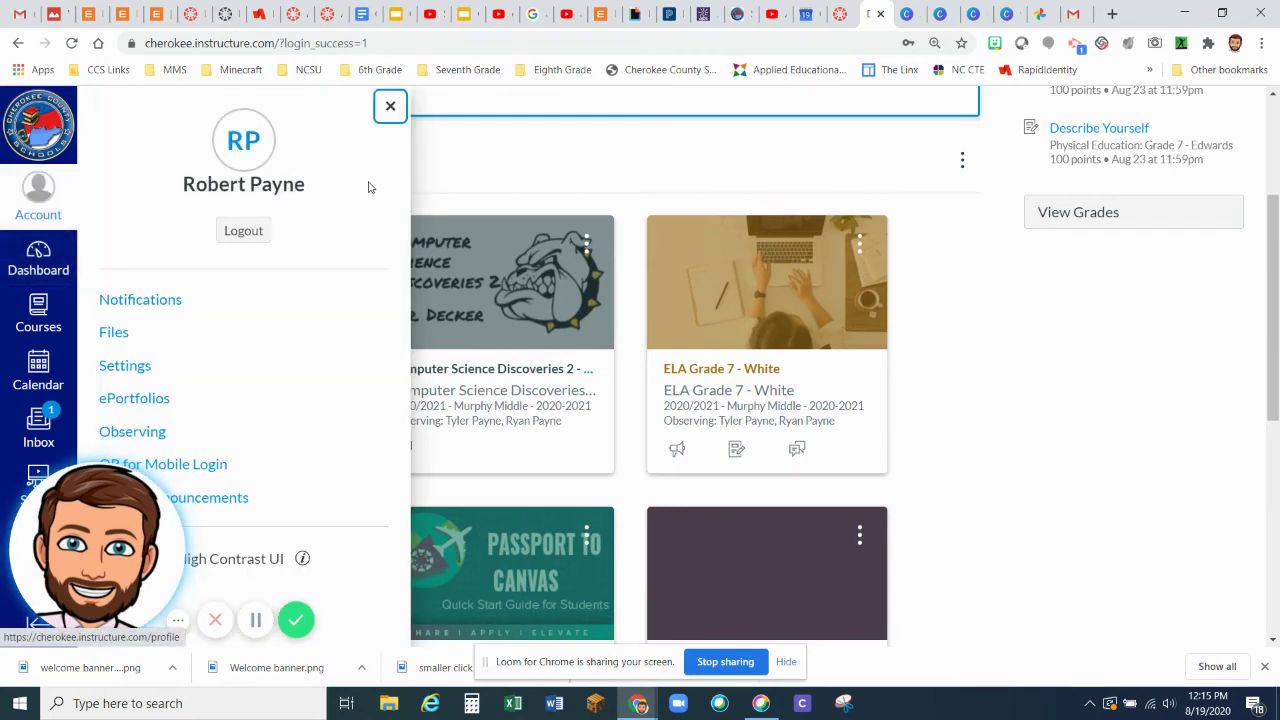
{"action": "left_click", "coordinate": [545, 173]}
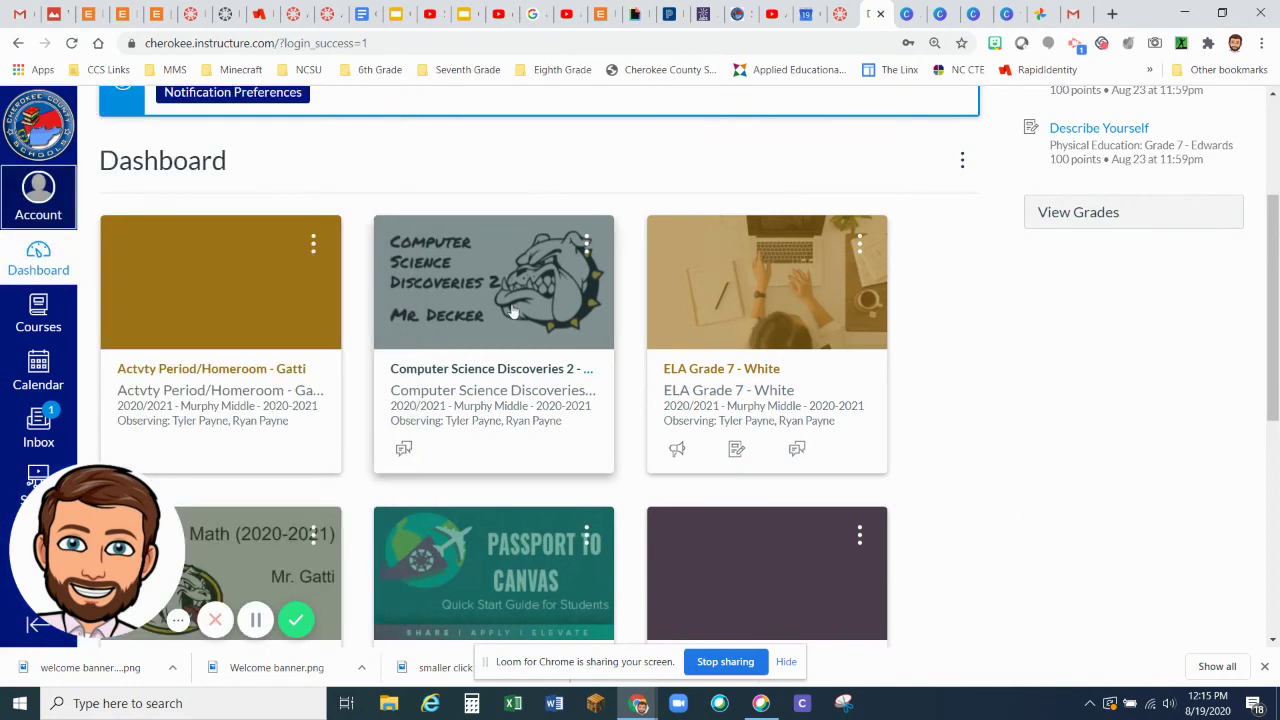
{"action": "left_click", "coordinate": [460, 311]}
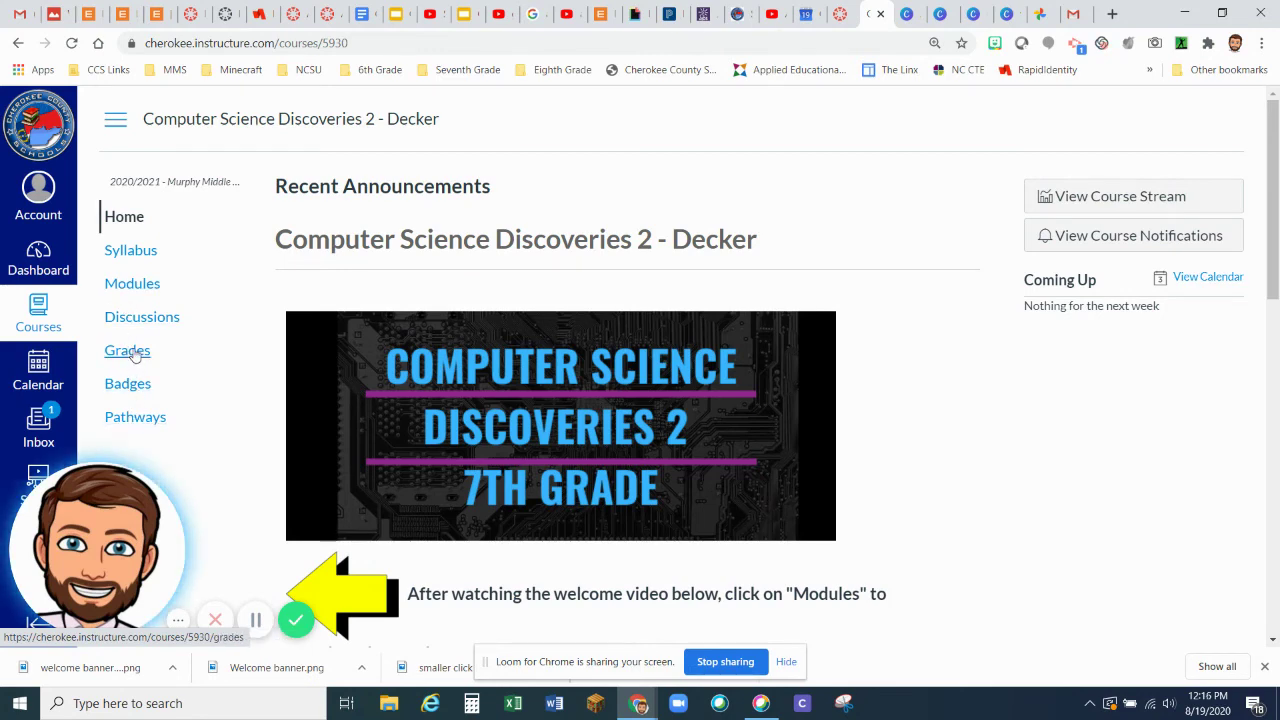
View the course Grades (N/A) and check the observed-student list, keeping the same student
{"action": "left_click", "coordinate": [131, 350]}
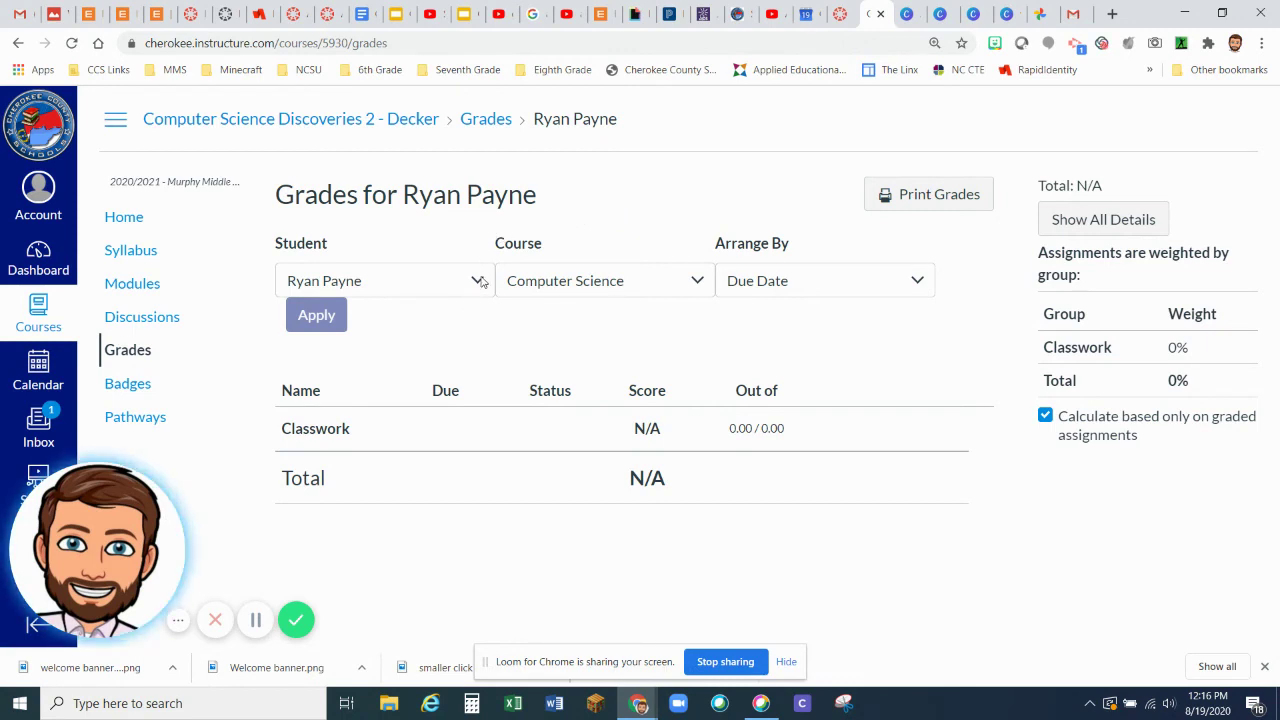
{"action": "left_click", "coordinate": [477, 281]}
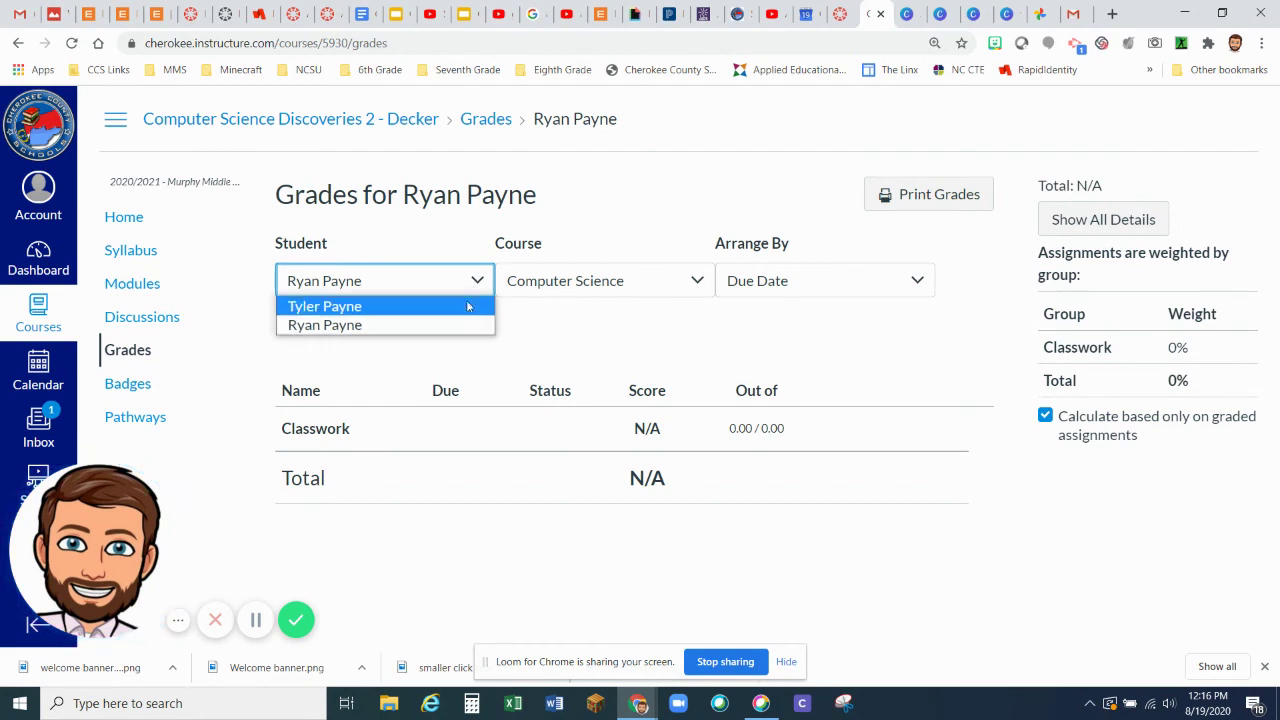
{"action": "left_click", "coordinate": [530, 327]}
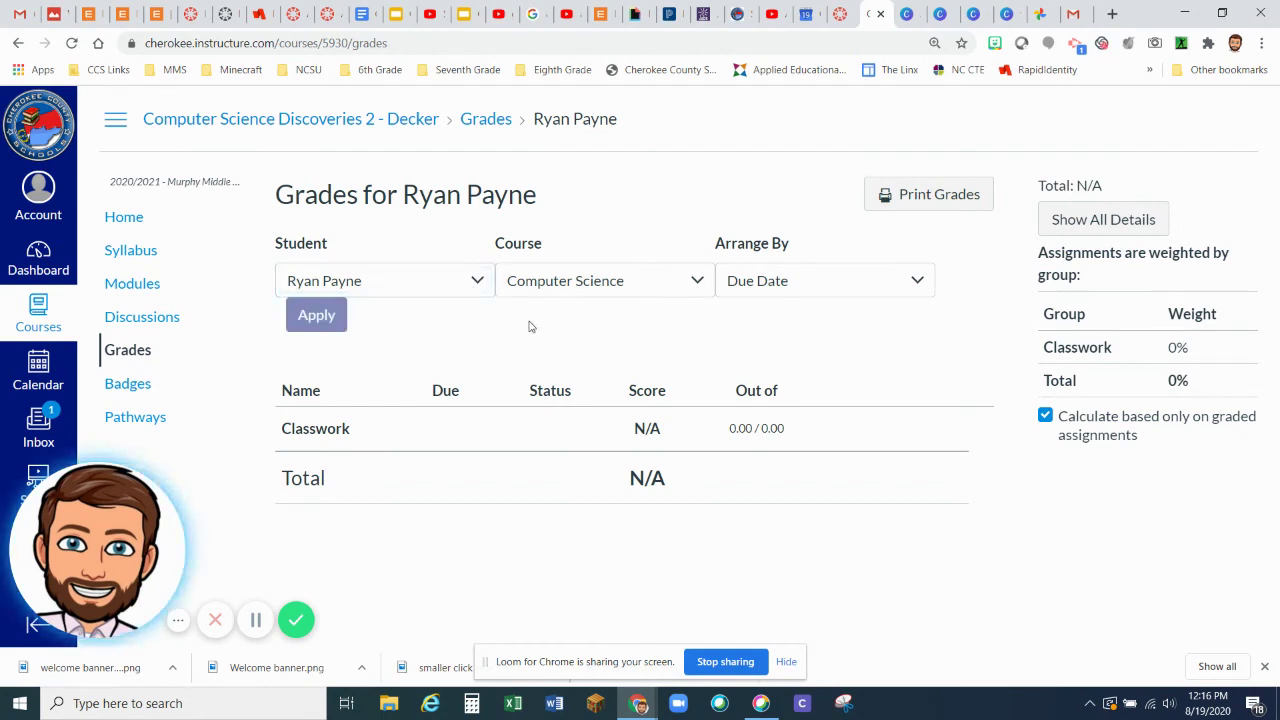
{"action": "left_click", "coordinate": [477, 284]}
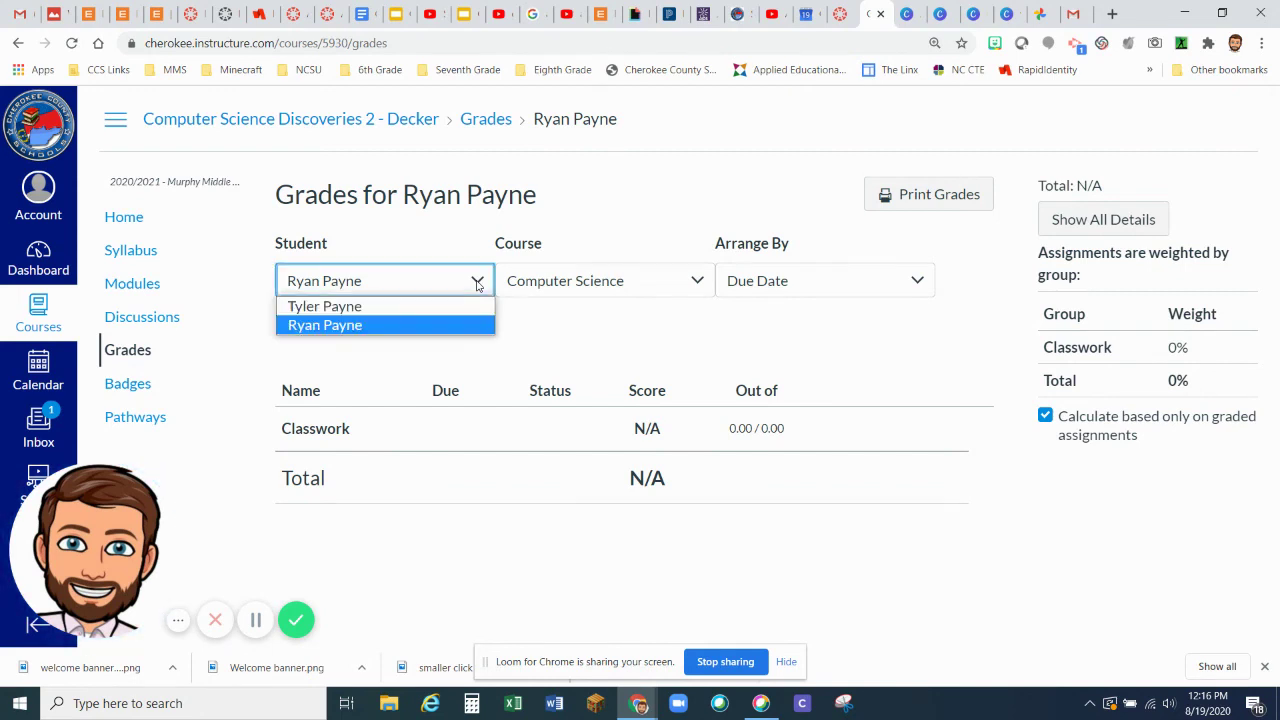
{"action": "left_click", "coordinate": [523, 321]}
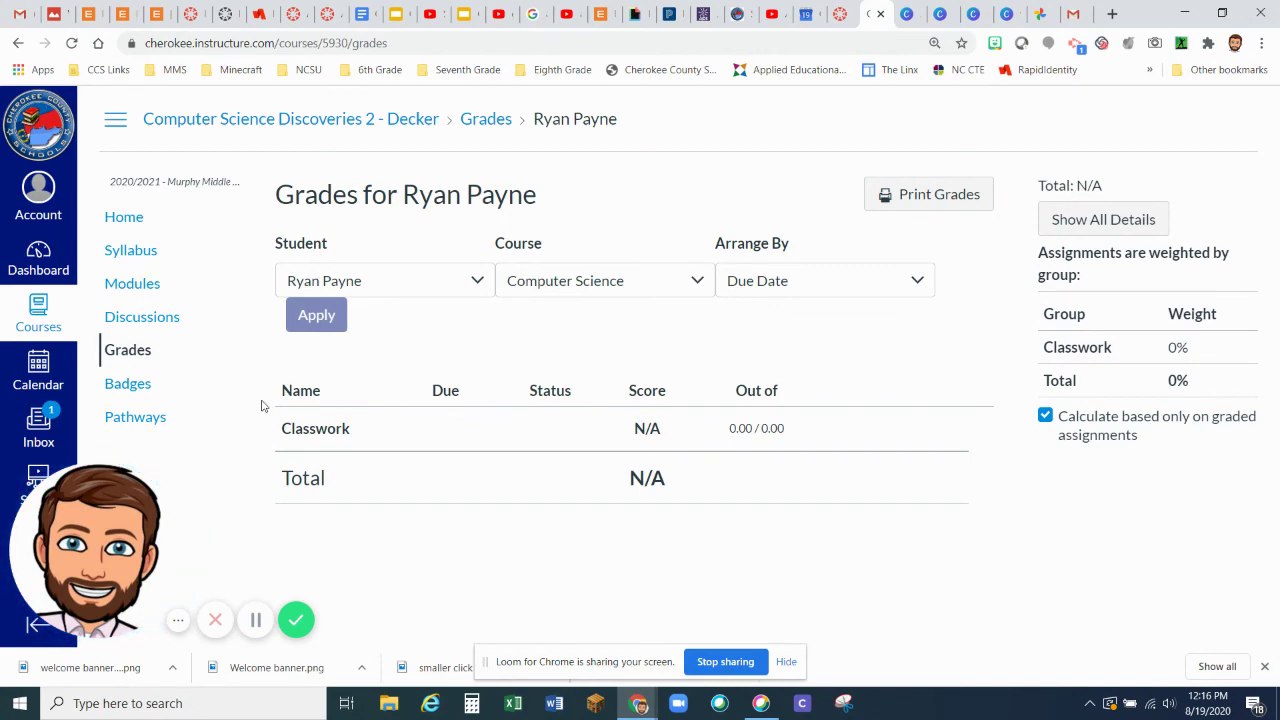
{"action": "left_click", "coordinate": [38, 258]}
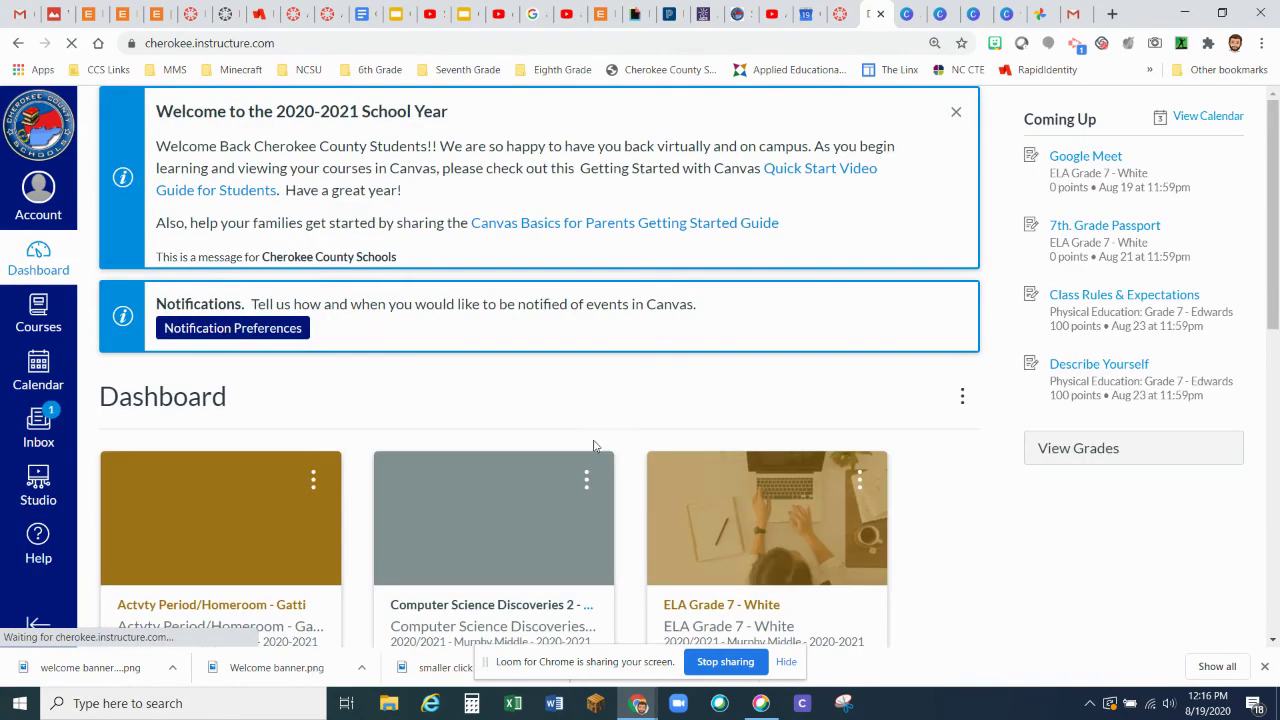
{"action": "scroll", "coordinate": [914, 508], "scroll_direction": "down", "scroll_amount": 1}
{"action": "scroll", "coordinate": [915, 510], "scroll_direction": "down", "scroll_amount": 3}
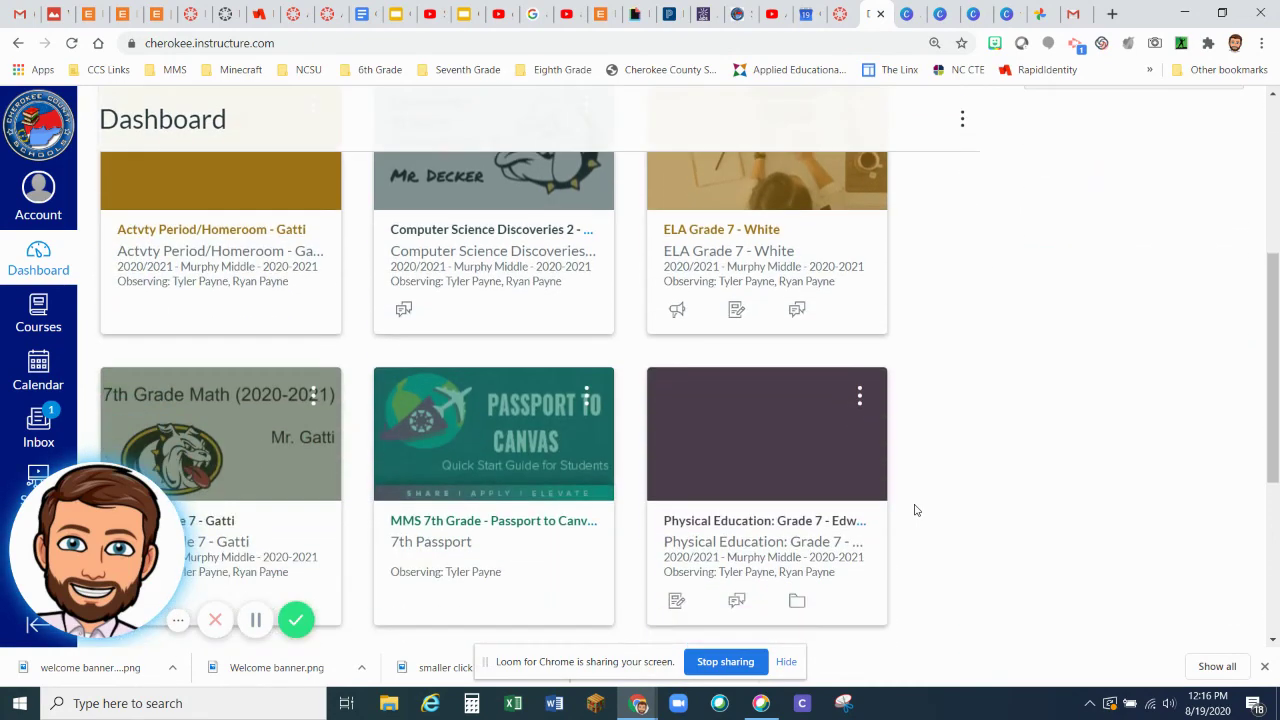
{"action": "scroll", "coordinate": [915, 510], "scroll_direction": "down", "scroll_amount": 2}
{"action": "scroll", "coordinate": [914, 510], "scroll_direction": "down", "scroll_amount": 2}
{"action": "scroll", "coordinate": [914, 510], "scroll_direction": "up", "scroll_amount": 6}
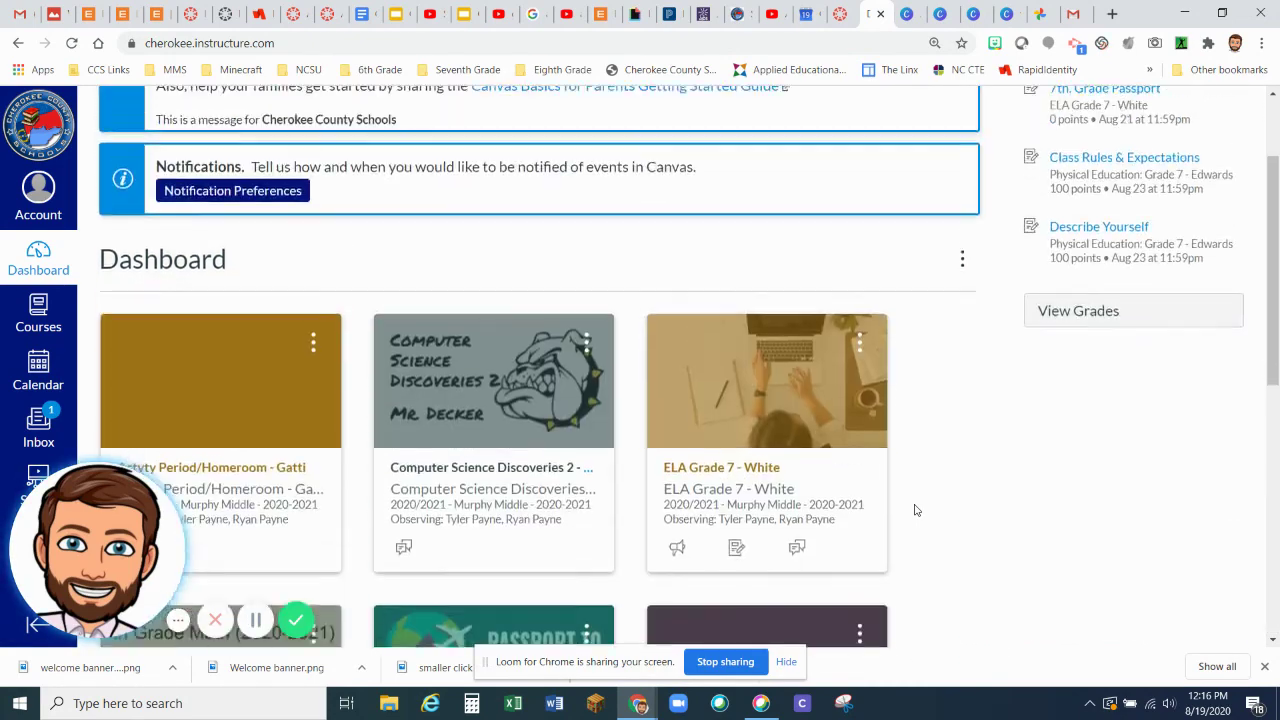
{"action": "scroll", "coordinate": [914, 510], "scroll_direction": "up", "scroll_amount": 1}
{"action": "scroll", "coordinate": [914, 510], "scroll_direction": "up", "scroll_amount": 1}
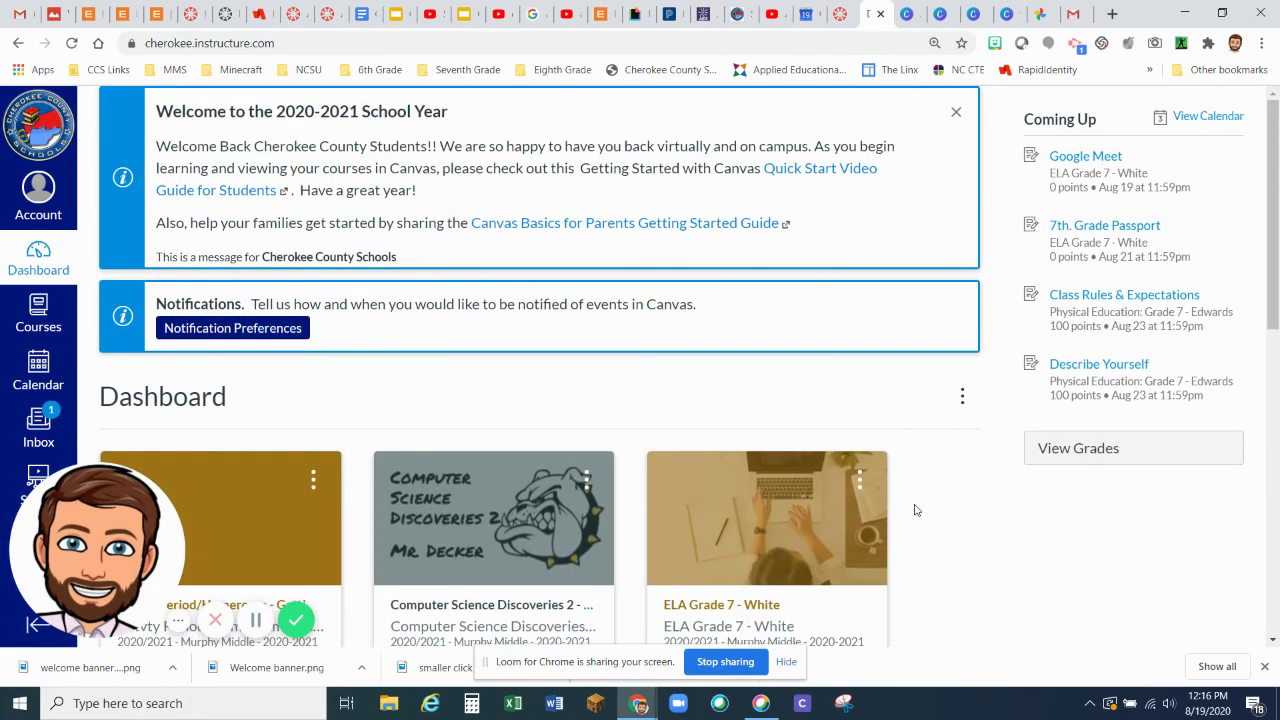